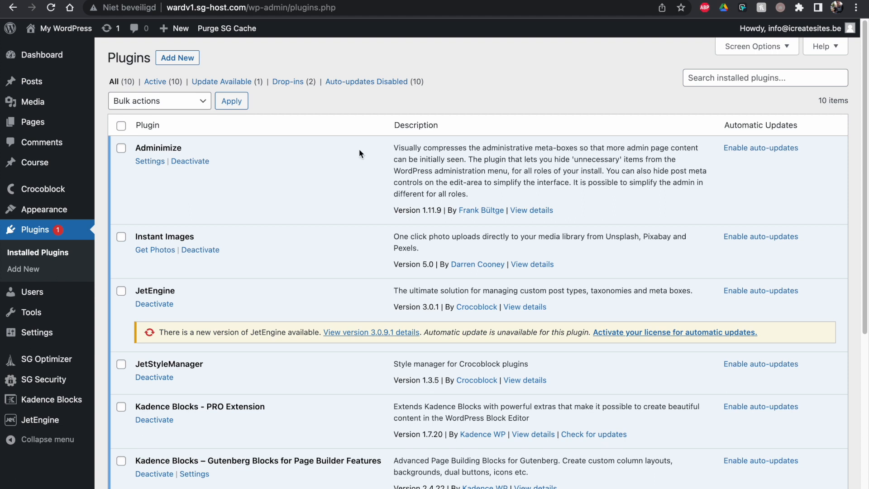
- Highlight the Adminimize and User Role Editor entries in the plugins list
drag(135, 150, 193, 157)
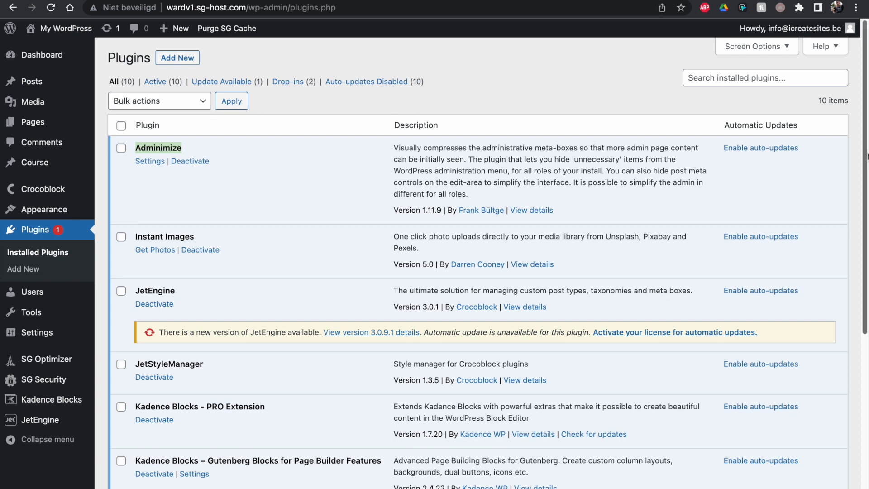
drag(868, 156, 866, 333)
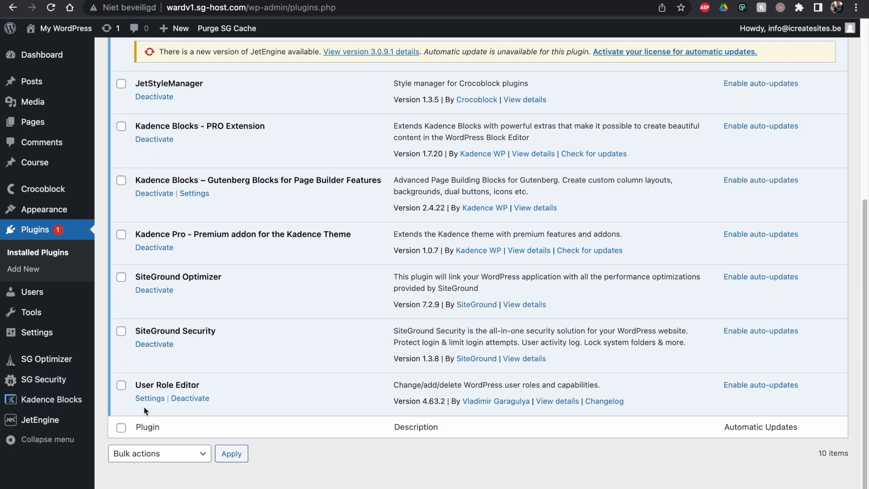
drag(139, 386, 229, 383)
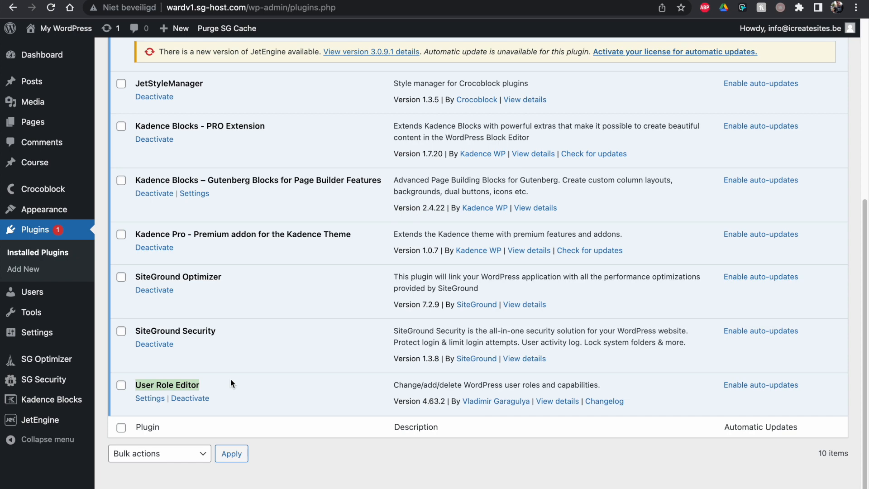
drag(867, 312, 865, 156)
- Go to Pages and open the Home page in the editor
mouse_move(42, 125)
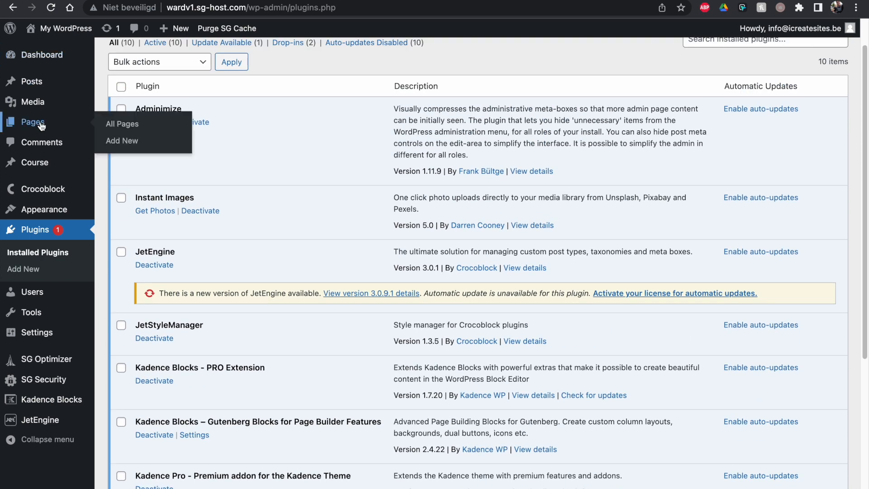
click(42, 125)
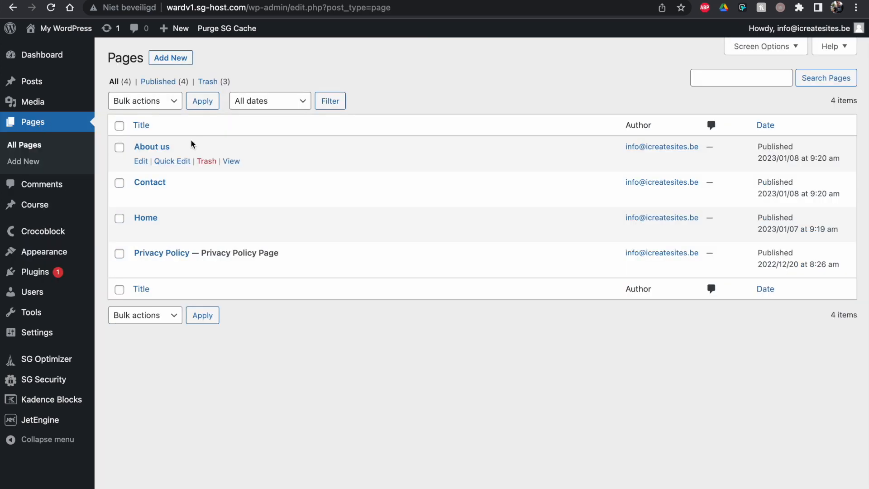
click(146, 218)
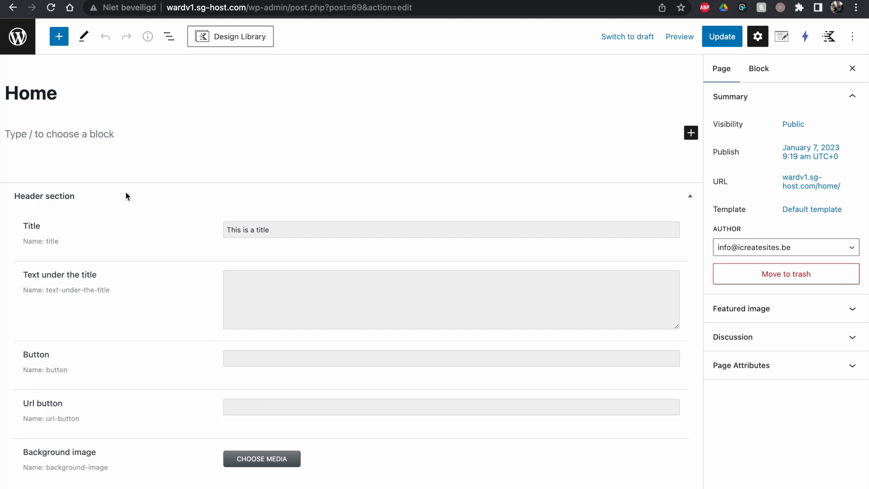
- Insert a six-column Row Layout block via /ro, then leave the editor without saving
click(20, 136)
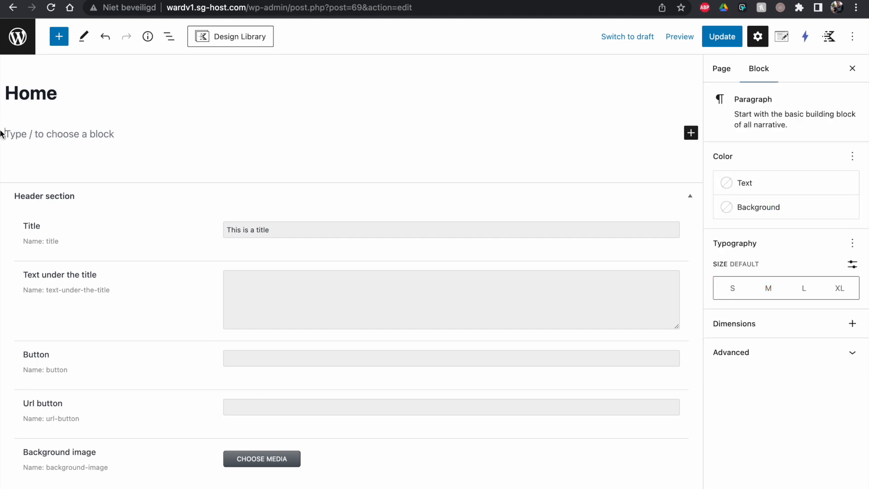
text(:row)
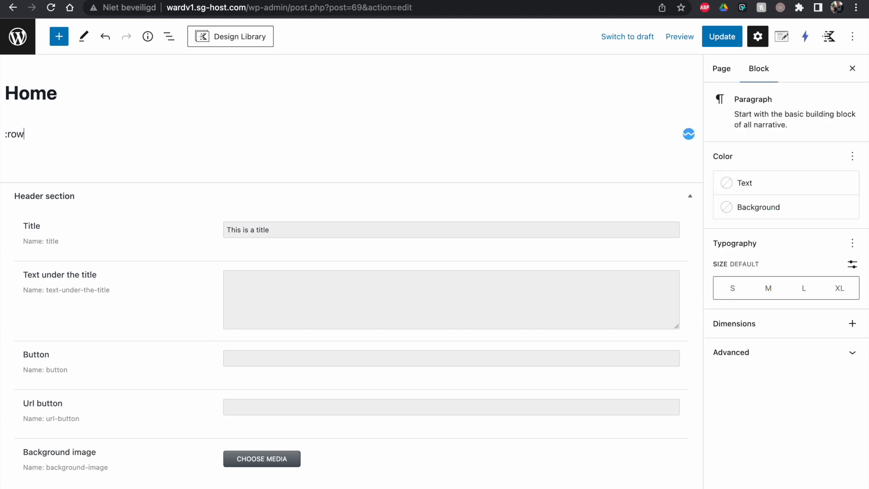
key(BackSpace)
key(BackSpace)
key(BackSpace)
key(BackSpace)
text(/ro)
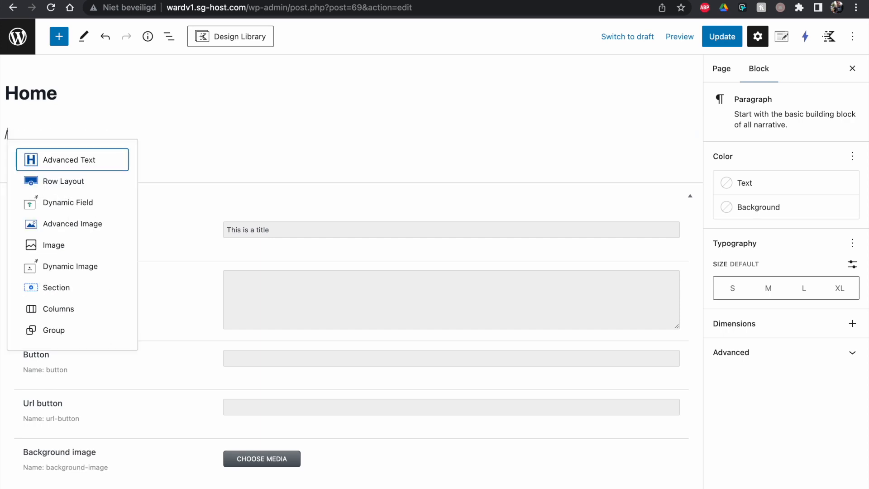
click(40, 182)
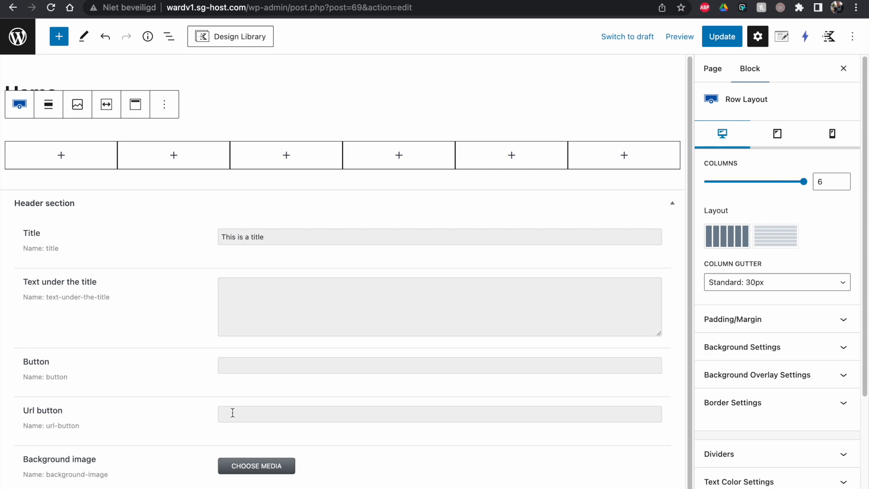
click(11, 47)
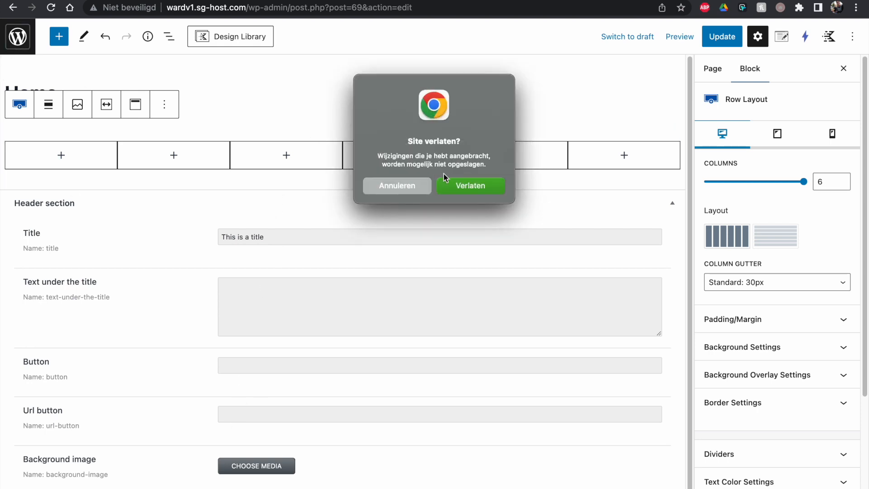
click(482, 187)
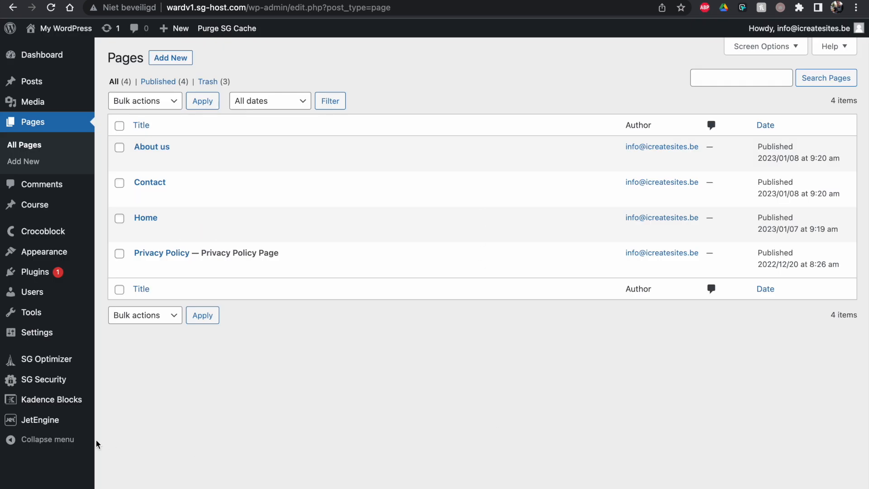
- Open User Role Editor and review the list of existing roles
mouse_move(32, 291)
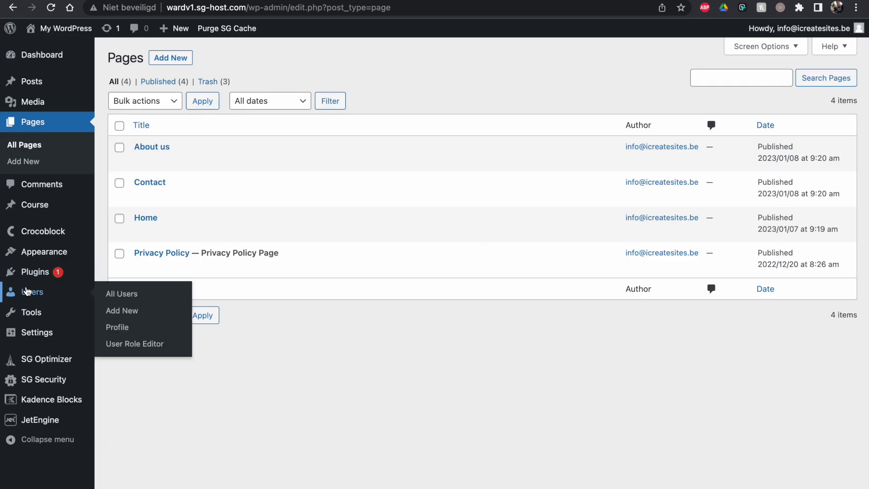
click(143, 348)
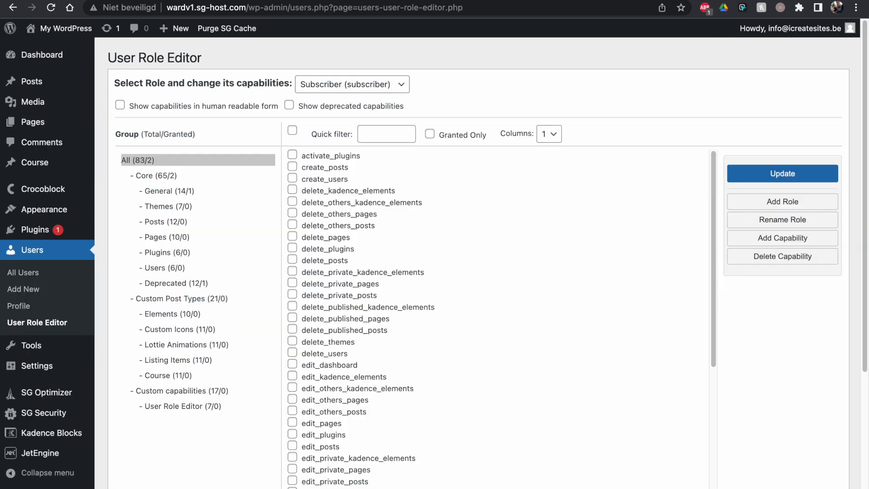
click(388, 91)
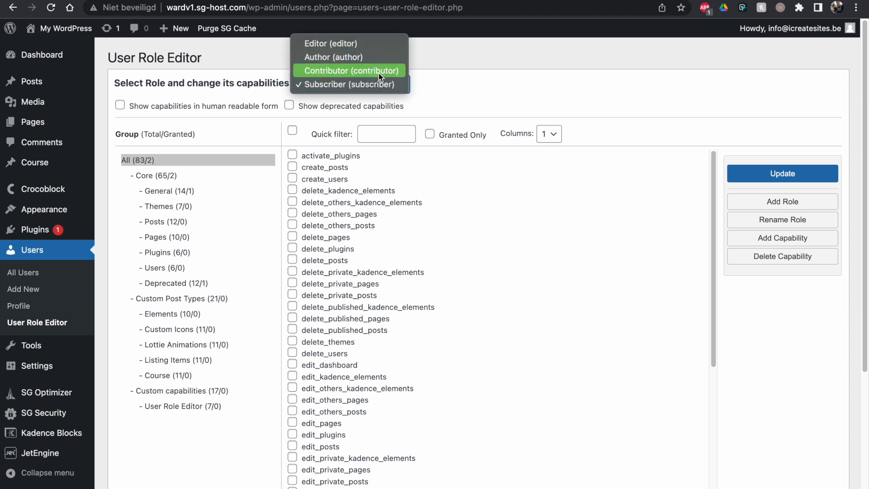
click(787, 202)
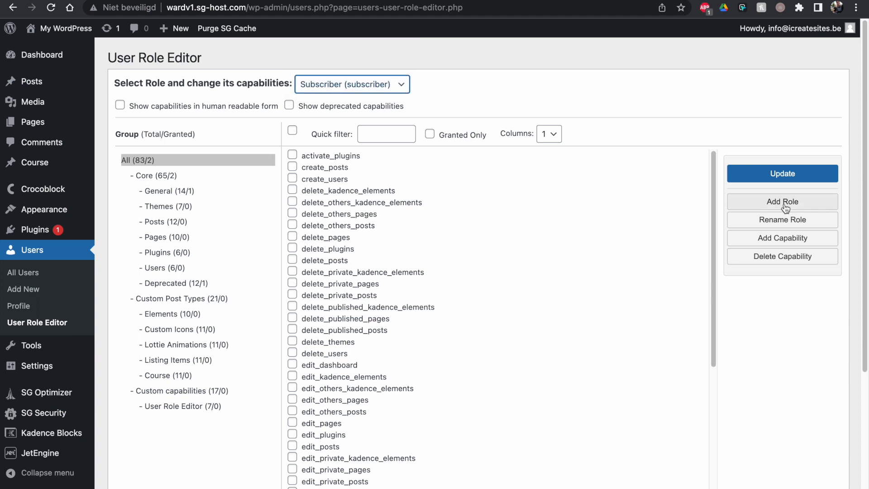
- Add a role with ID Client and display name client, copied from Author
click(785, 202)
text(Clei)
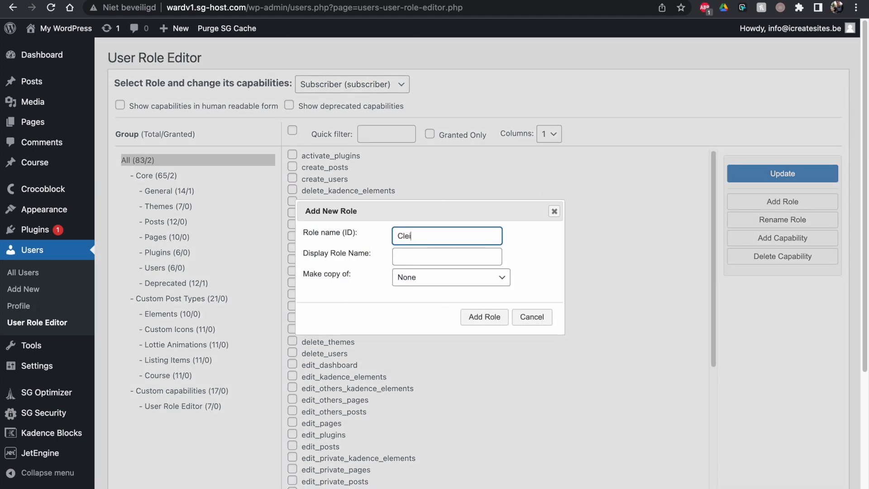
text(n)
key(BackSpace)
key(BackSpace)
key(BackSpace)
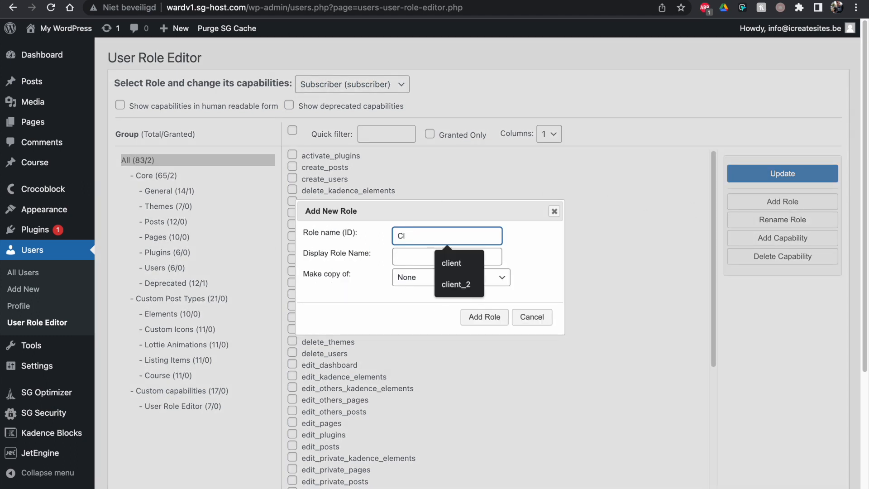
key(Tab)
text(clien)
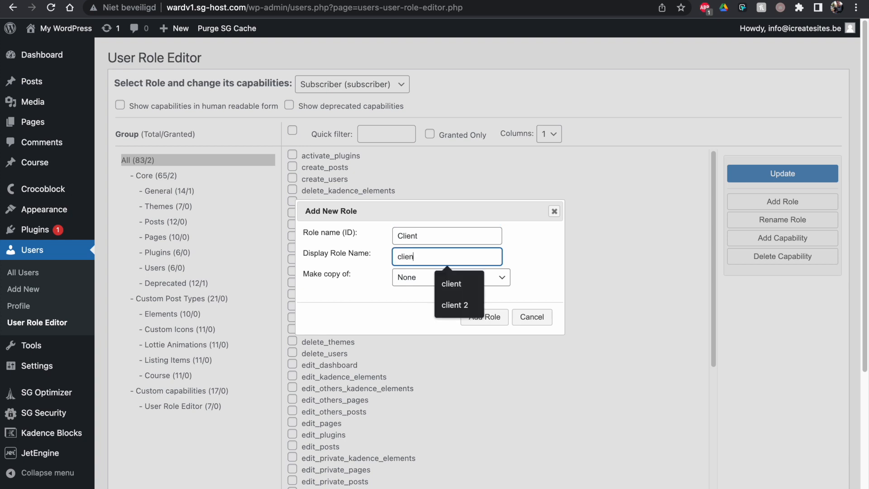
click(429, 278)
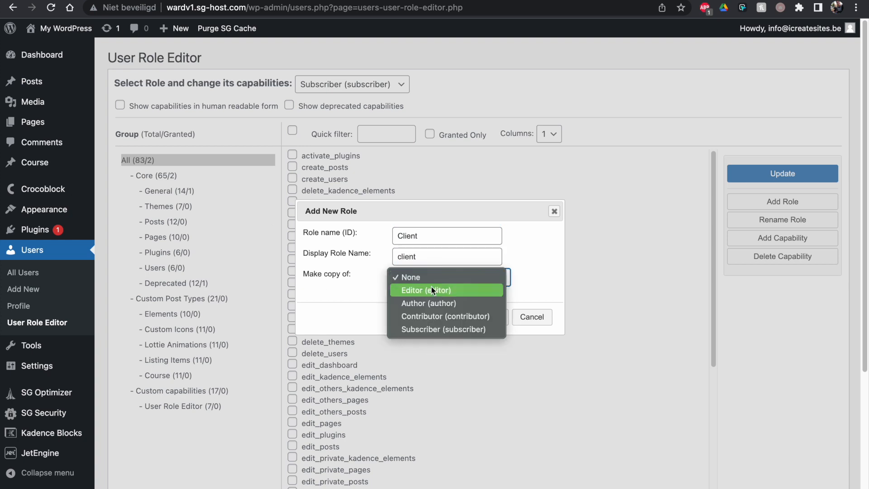
click(431, 307)
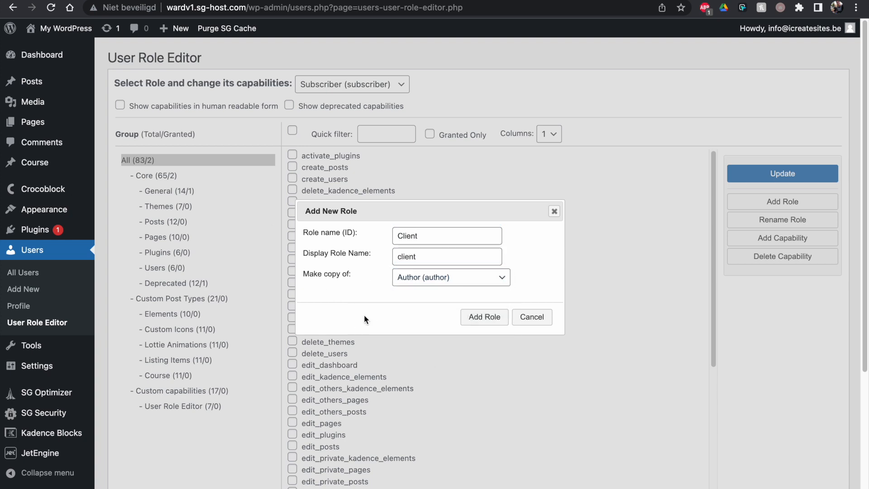
click(478, 323)
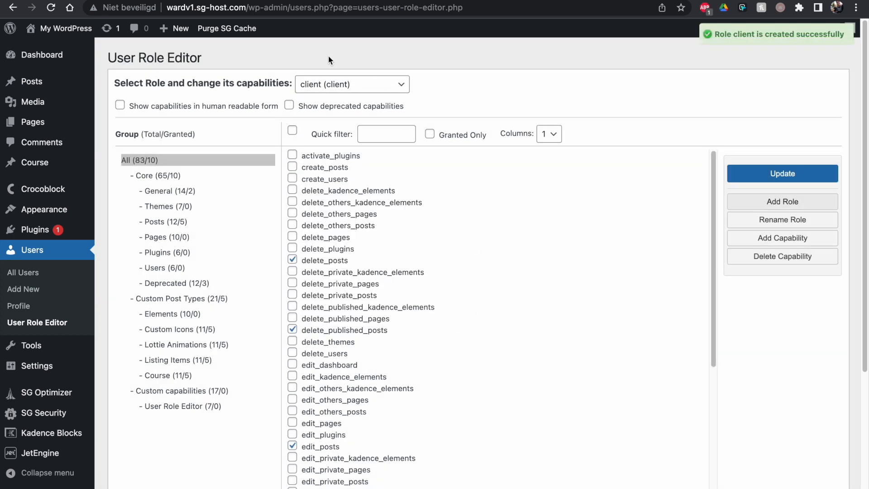
- Tick Granted Only to list just the client role's granted capabilities
click(437, 133)
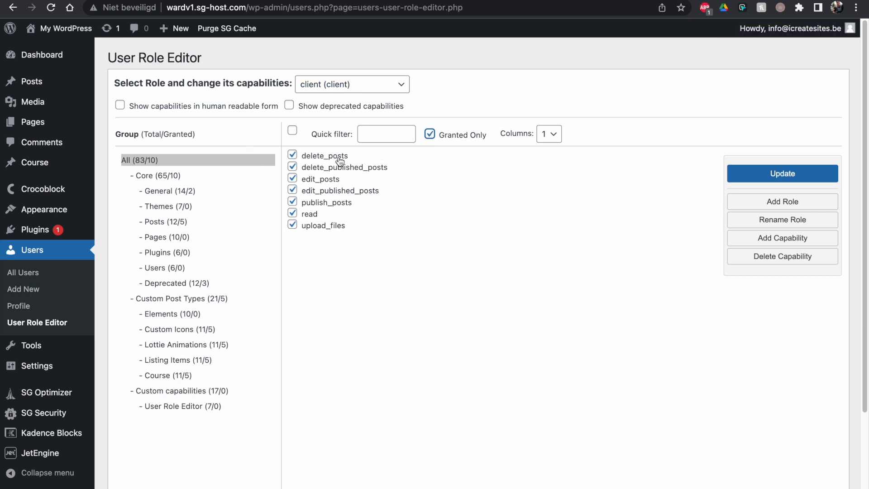
mouse_move(41, 88)
- Tick edit_others_pages, edit_pages, edit_published_pages and publish_pages for the client role
click(161, 380)
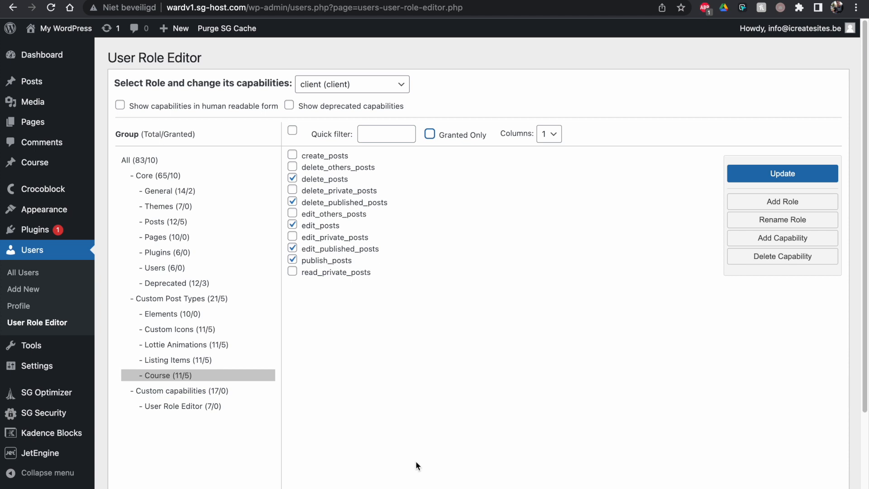
click(164, 240)
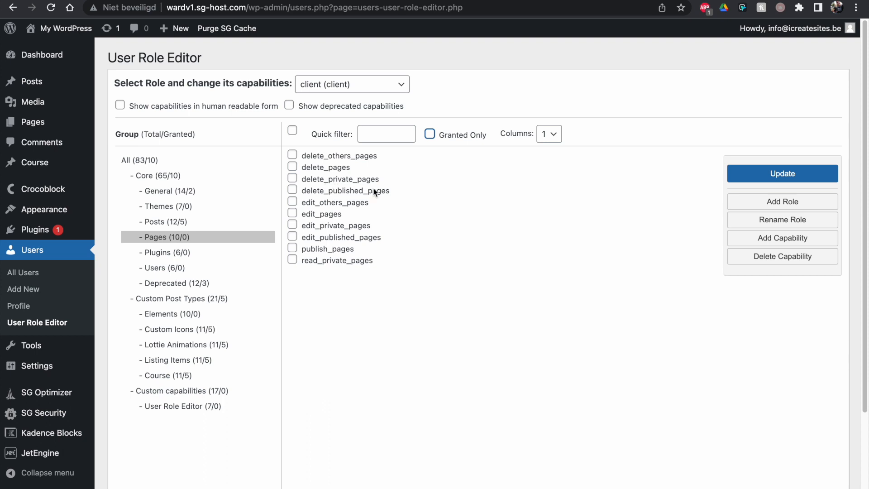
click(301, 202)
click(314, 216)
click(312, 238)
click(350, 252)
- Save and confirm the client role's new capabilities, then open Add New User
click(799, 180)
click(523, 302)
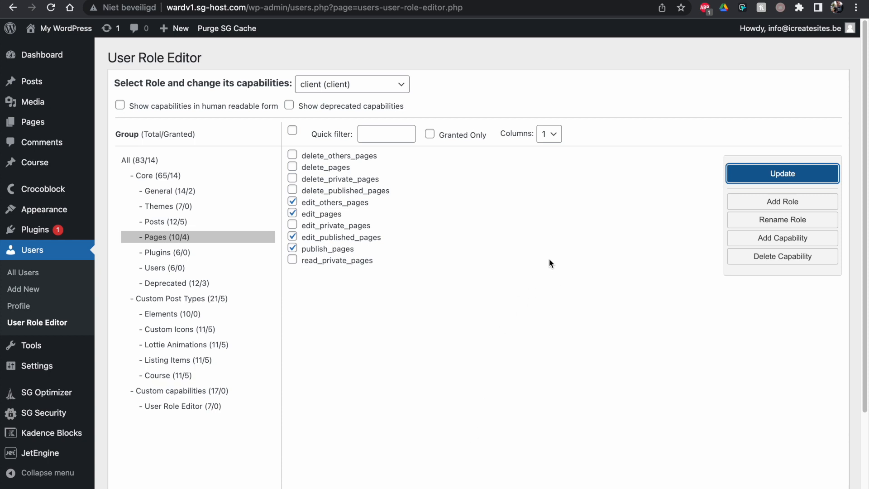
click(28, 288)
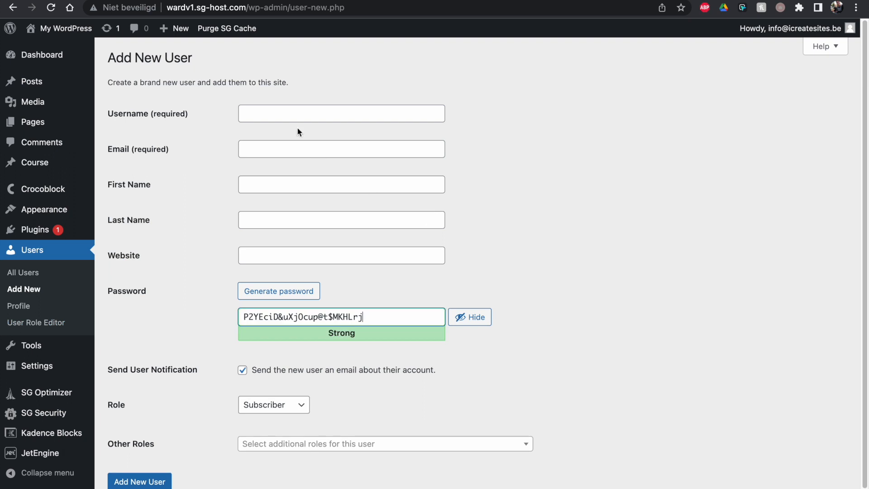
- Enter the user's e-mail, set a weak password, confirm it, and disable the notification email
click(288, 115)
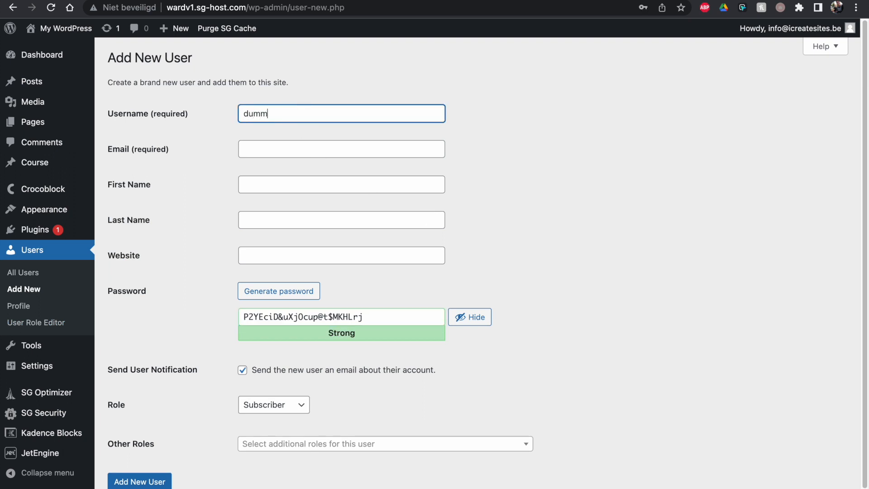
key(Tab)
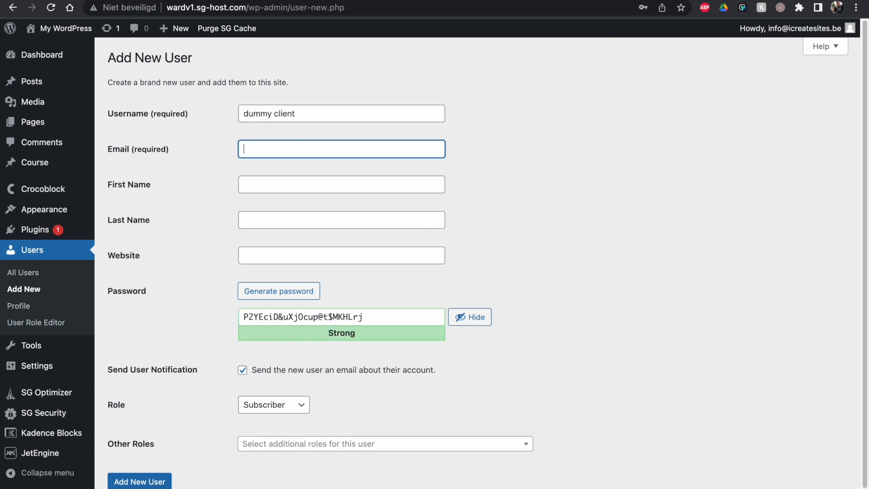
text(test@te)
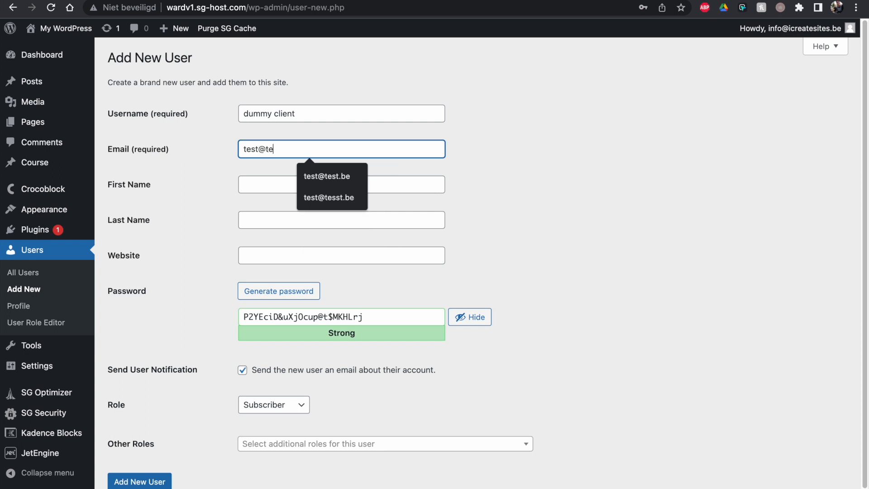
text(st.be)
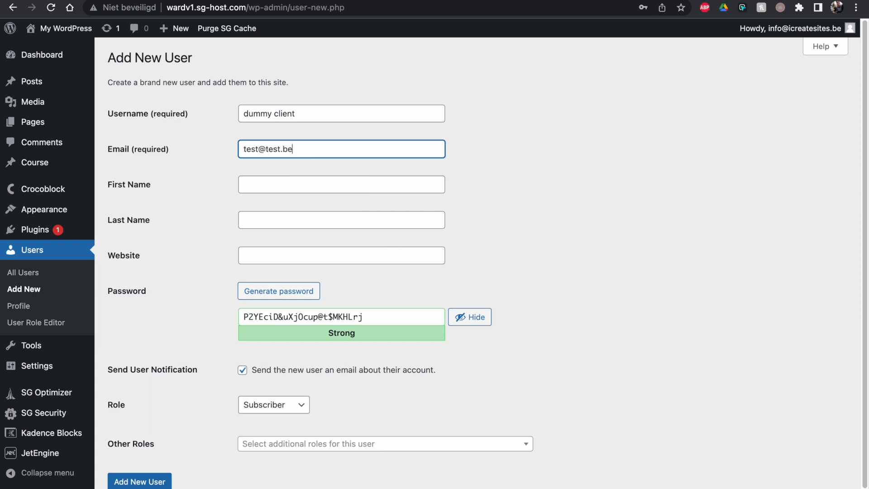
triple_click(346, 316)
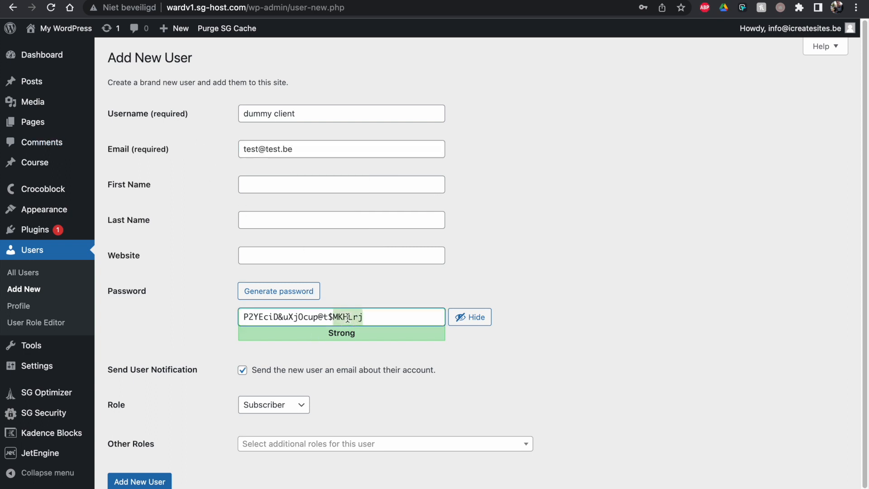
text(test)
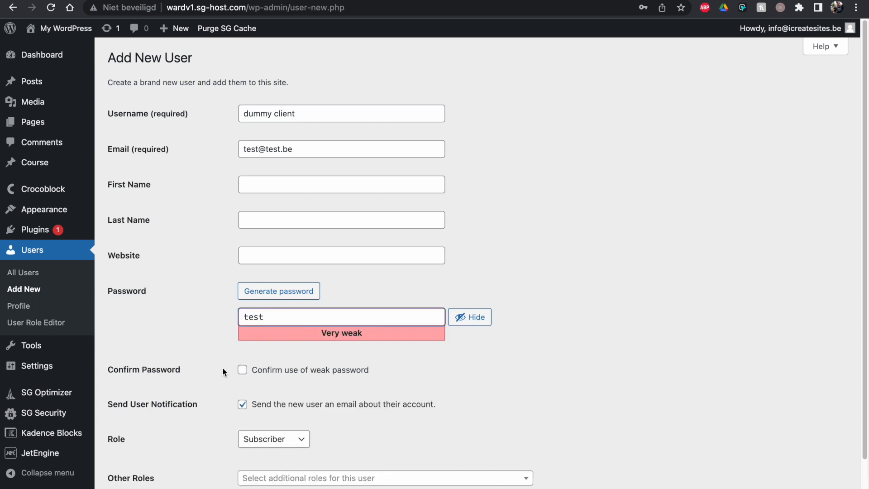
click(241, 370)
click(285, 404)
- Assign the client role and create the new user
click(259, 446)
click(260, 425)
click(147, 488)
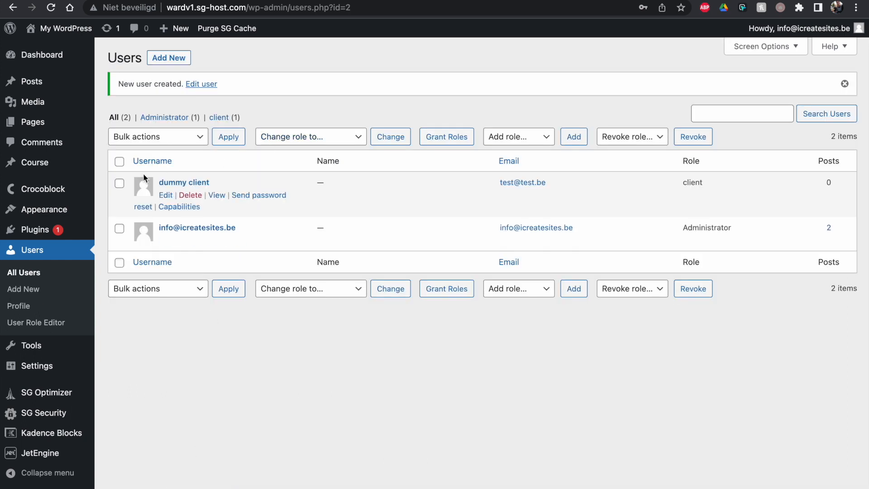
- Log in as the new client user in the incognito window
key(ctrl+Left)
key(ctrl+Right)
key(ctrl+Right)
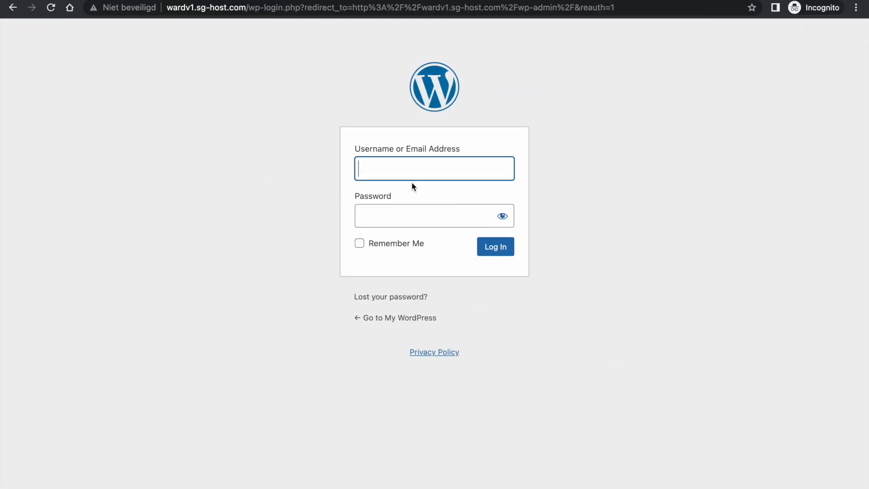
text(dummy client)
key(Tab)
text(••••)
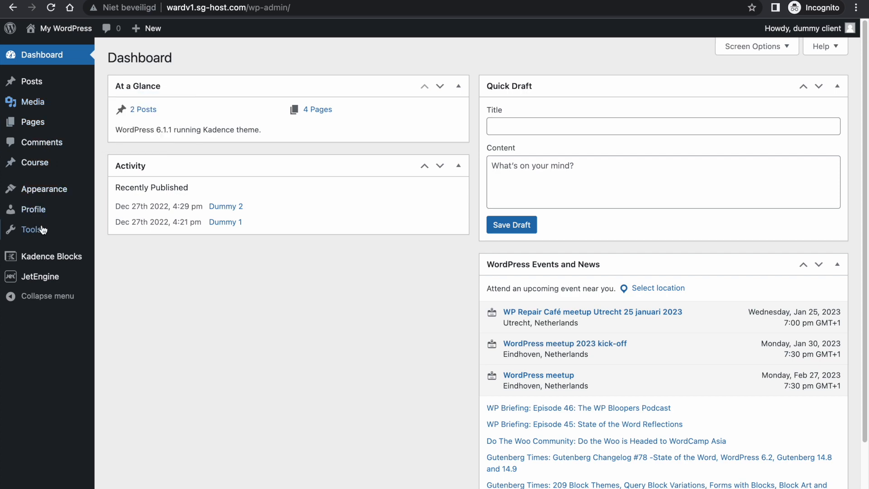
key(ctrl+Left)
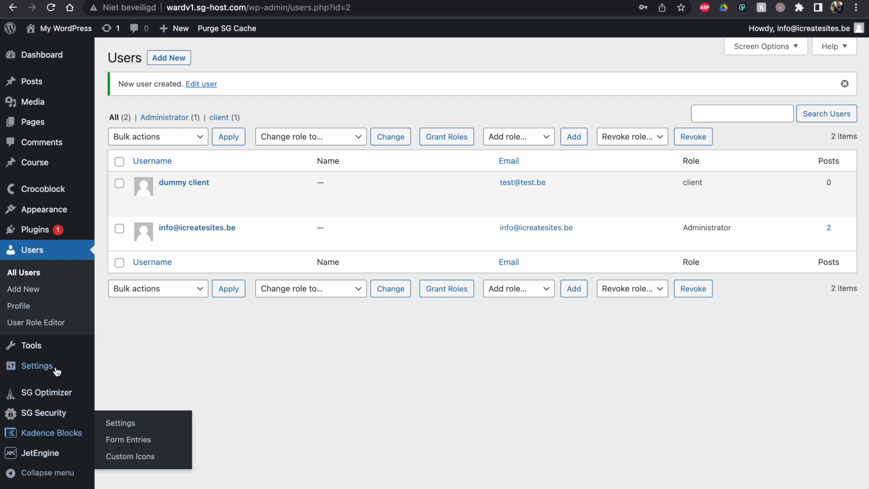
key(ctrl+Right)
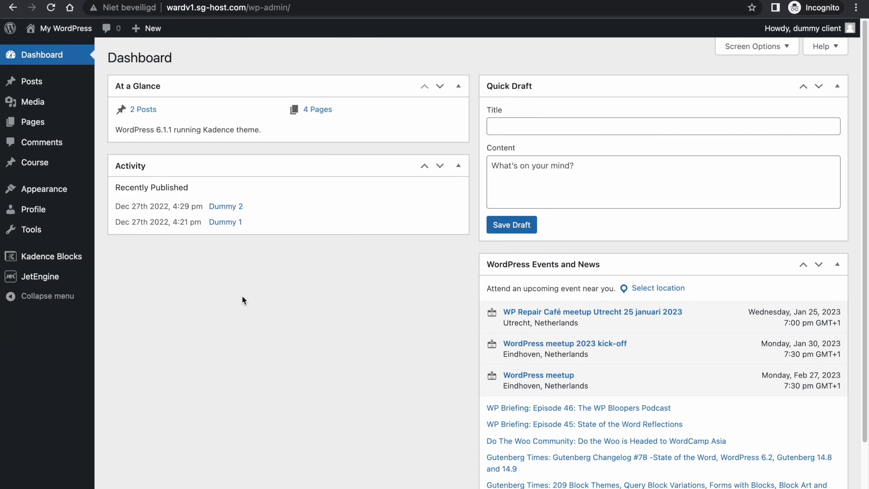
- Try Appearance > Elements as the client and confirm access is denied
mouse_move(67, 189)
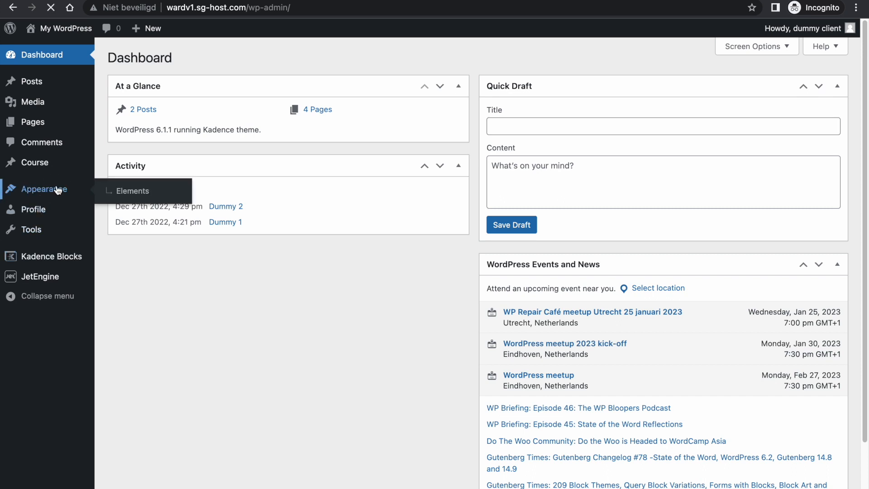
click(57, 189)
drag(225, 80, 419, 89)
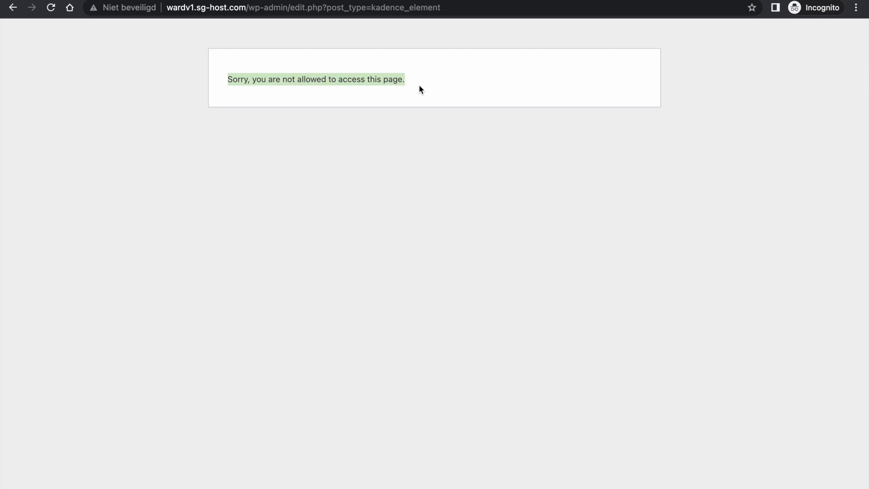
click(13, 7)
mouse_move(61, 192)
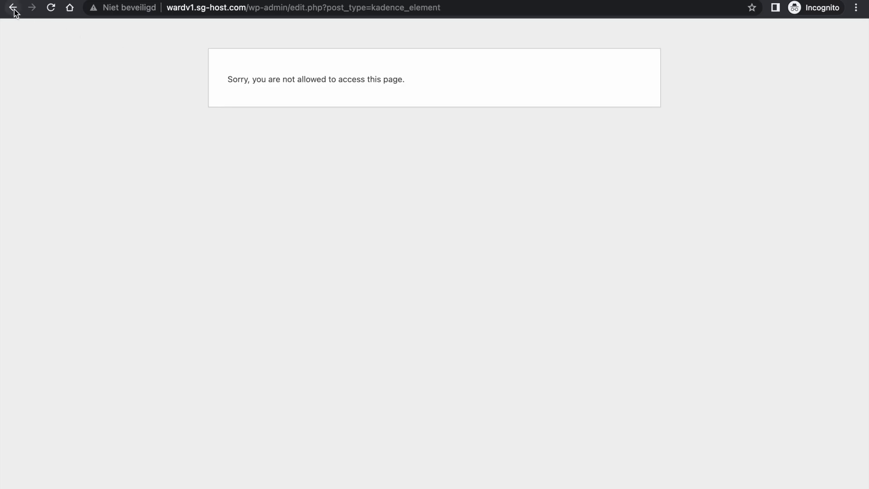
click(13, 9)
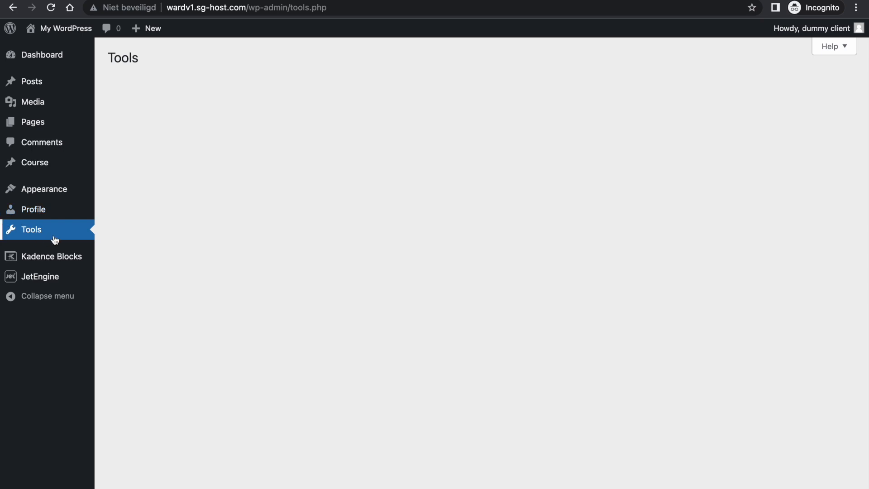
- Try Kadence Blocks and JetEngine as the client, then open the Pages list
click(67, 263)
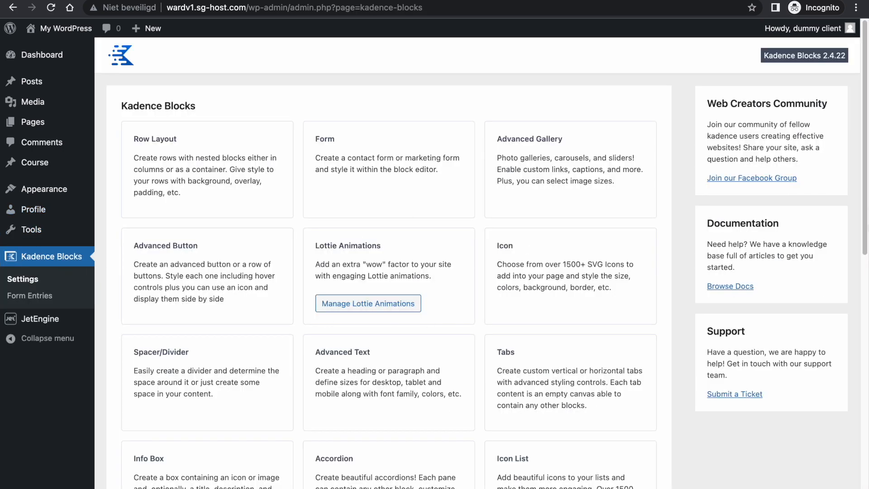
scroll(847, 412, down, 8)
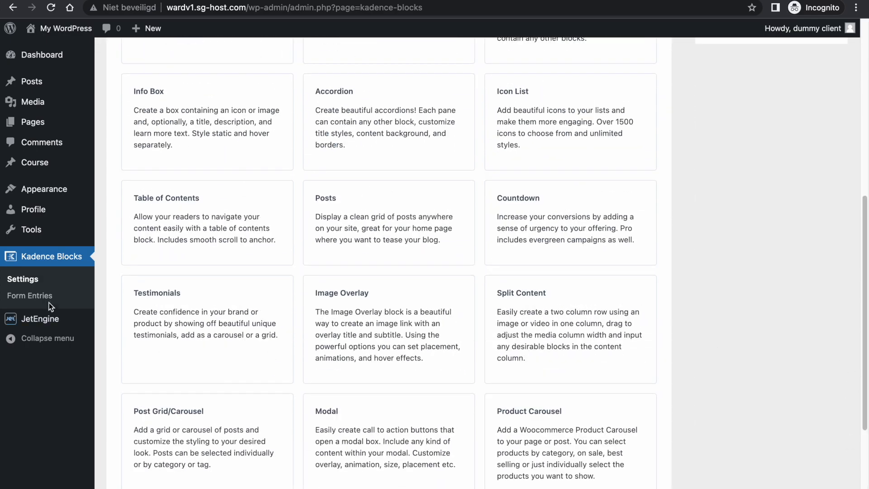
click(47, 322)
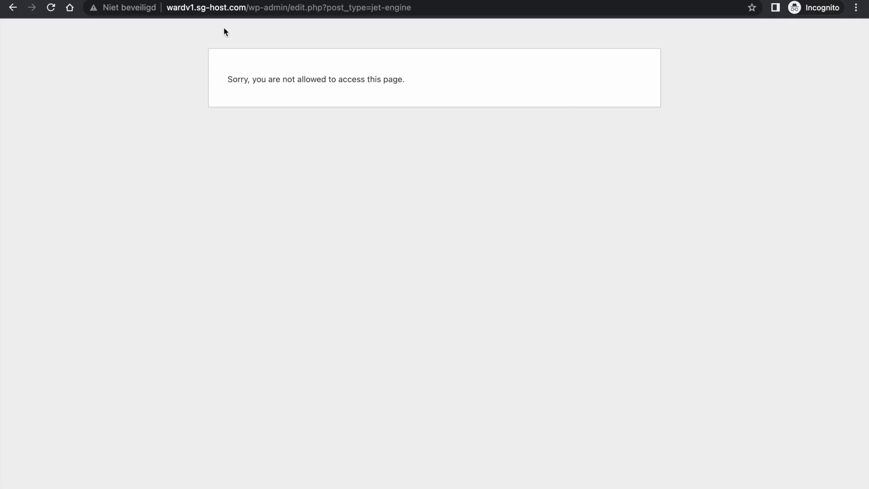
click(13, 24)
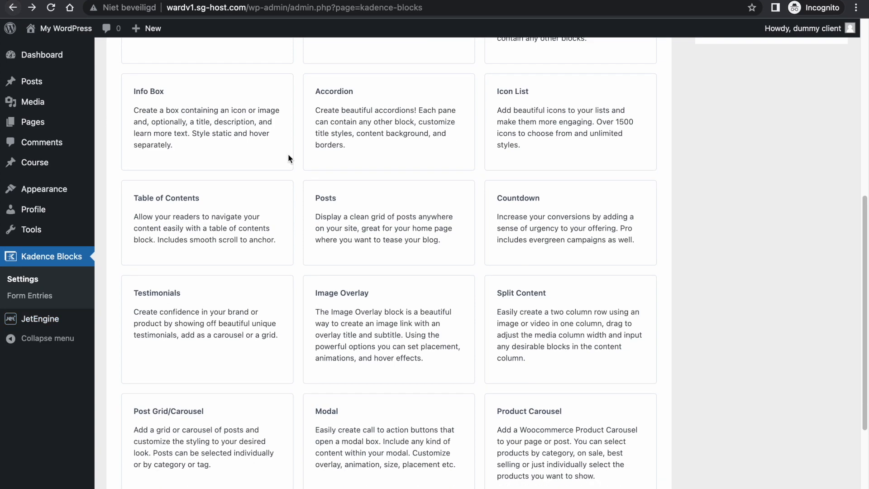
mouse_move(28, 320)
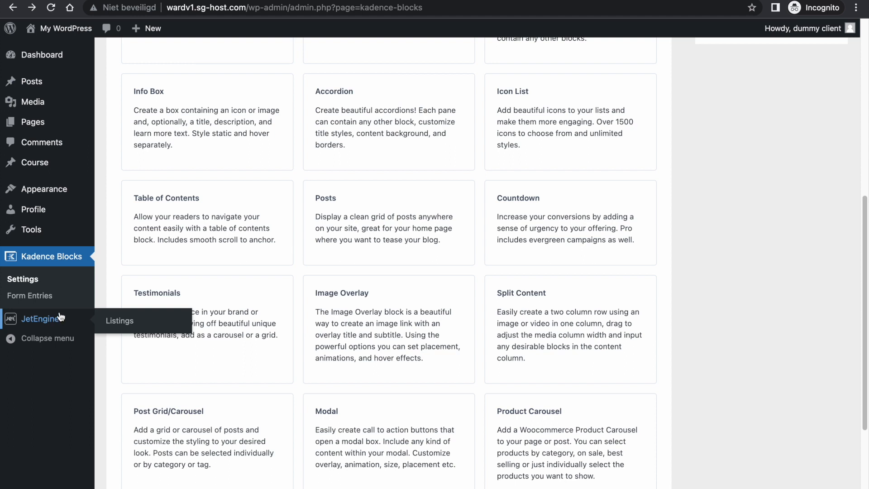
click(31, 123)
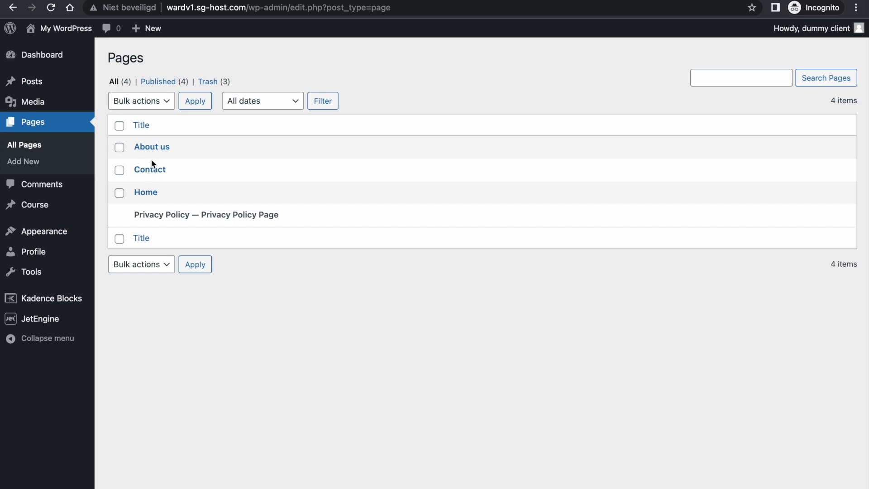
- Open Home, dismiss the welcome tour, and try the Header section fields
click(153, 195)
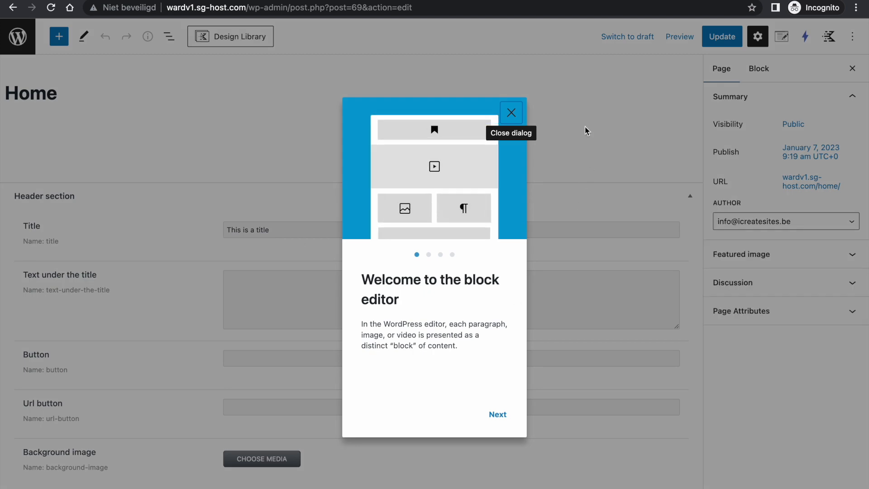
click(509, 112)
click(291, 287)
click(267, 354)
click(258, 400)
- Add filler text in Text under the title, update the page, and exit
click(283, 285)
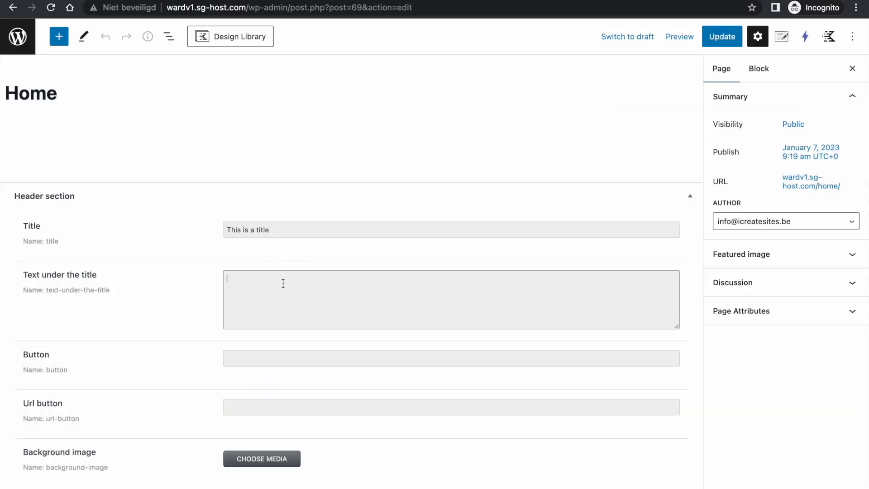
click(737, 43)
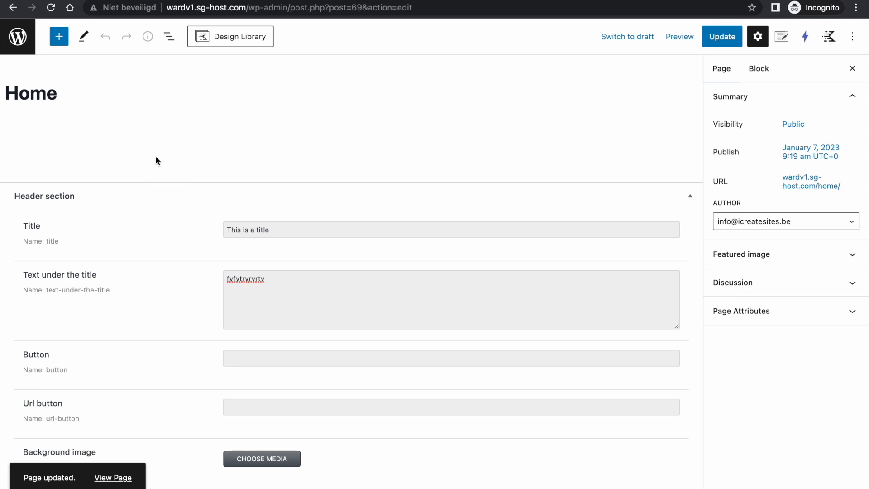
click(19, 38)
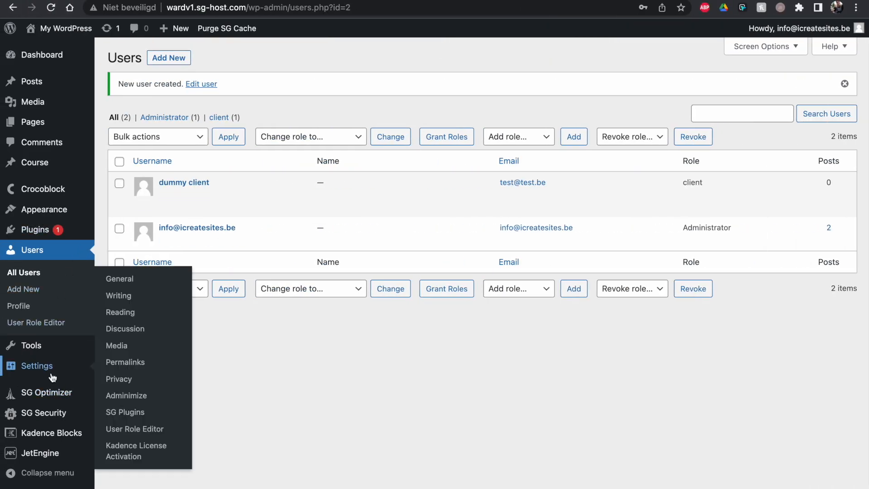
- Delete all Adminimize options from Uninstall Options, then switch to the client's window
click(138, 395)
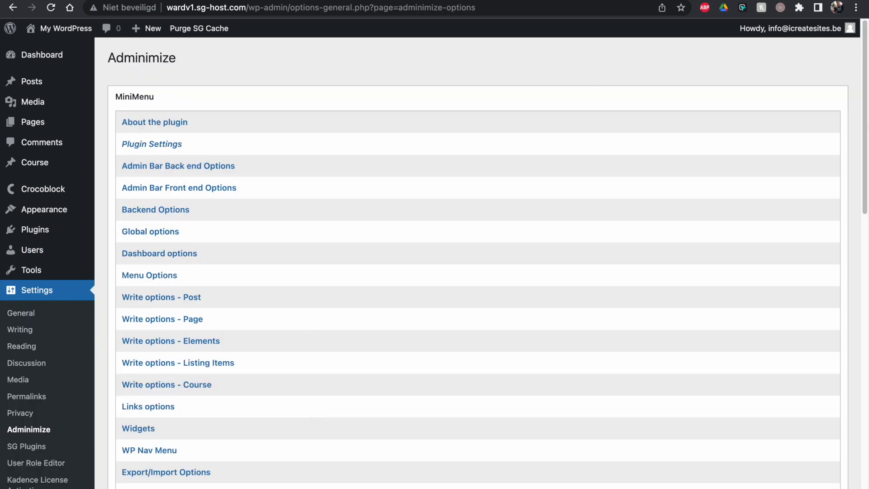
drag(866, 121, 863, 432)
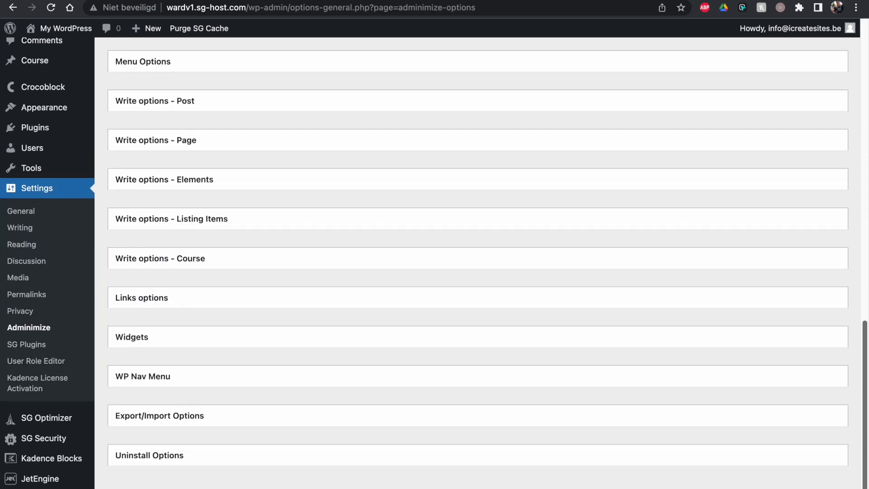
click(176, 465)
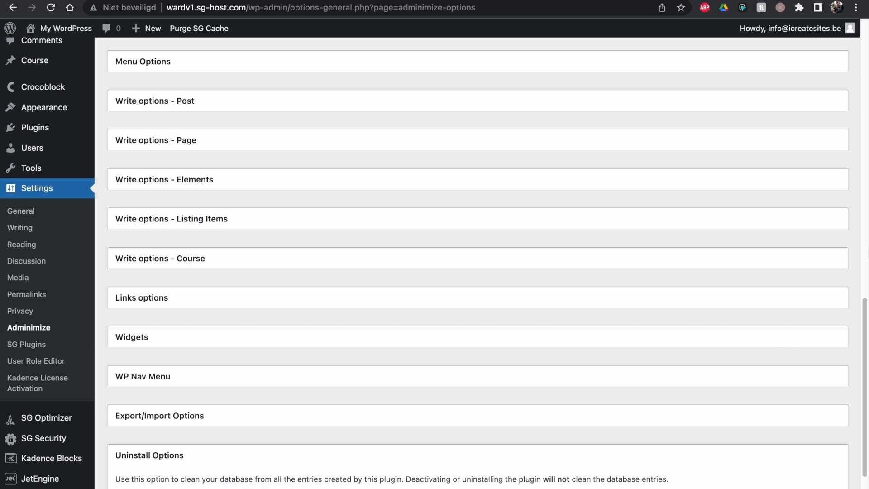
scroll(639, 402, down, 3)
click(152, 421)
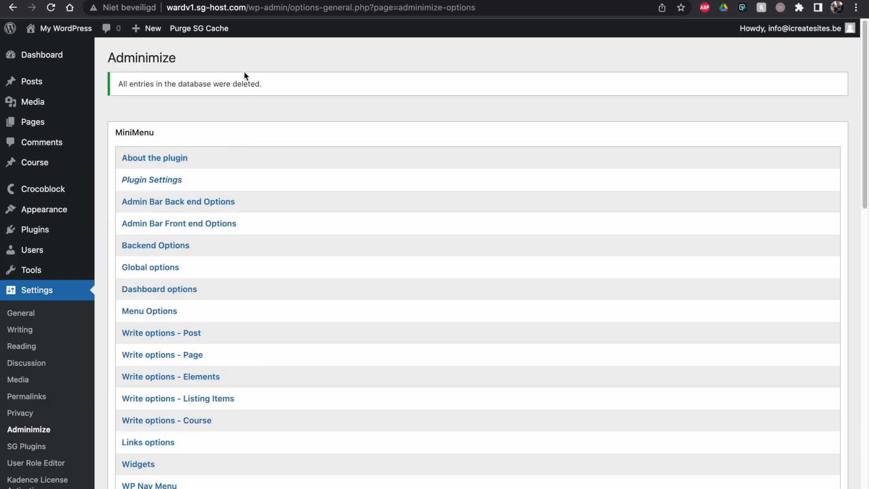
key(ctrl+Left)
key(ctrl+Right)
key(ctrl+Right)
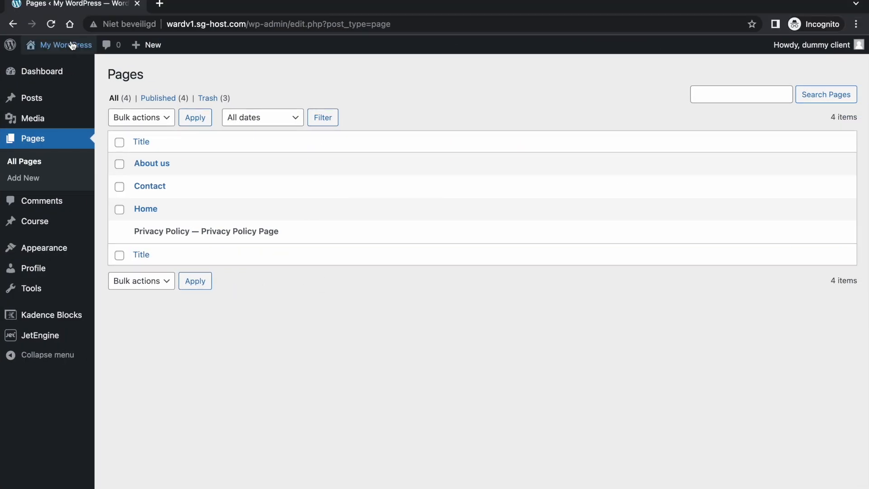
- Reload the client's Pages list, open Home, then leave the editor without saving
click(51, 25)
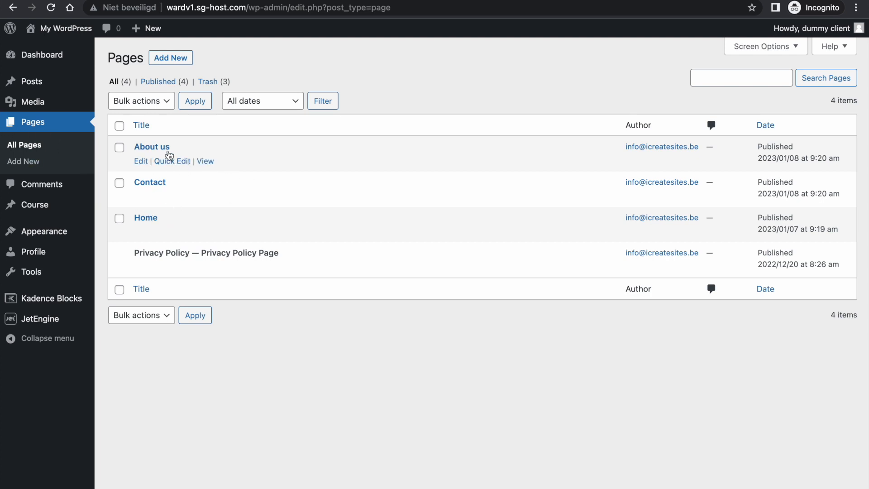
click(153, 218)
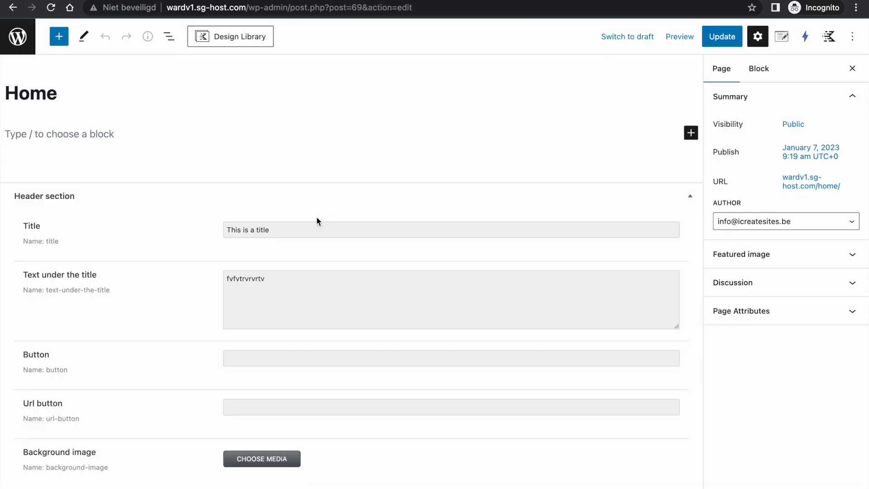
click(32, 137)
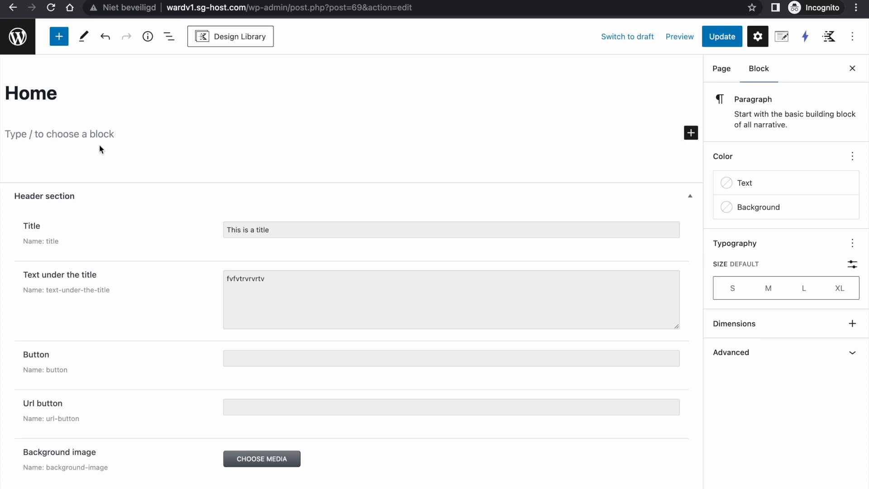
click(27, 51)
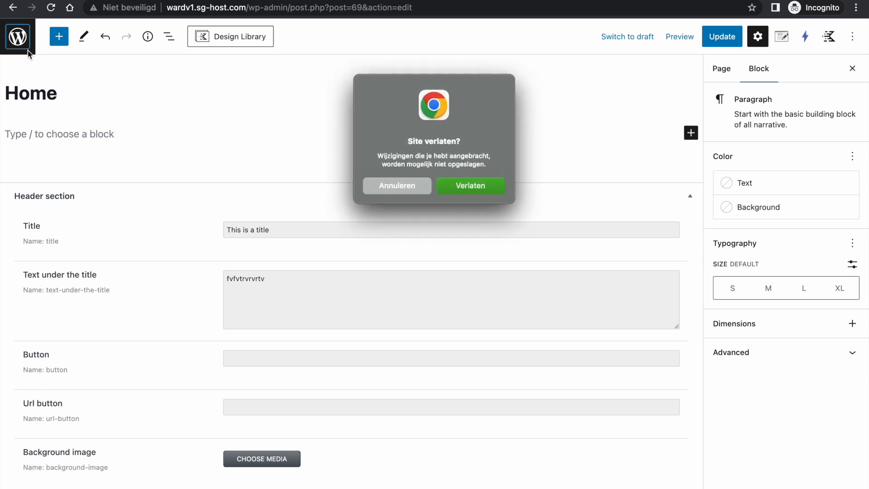
click(491, 186)
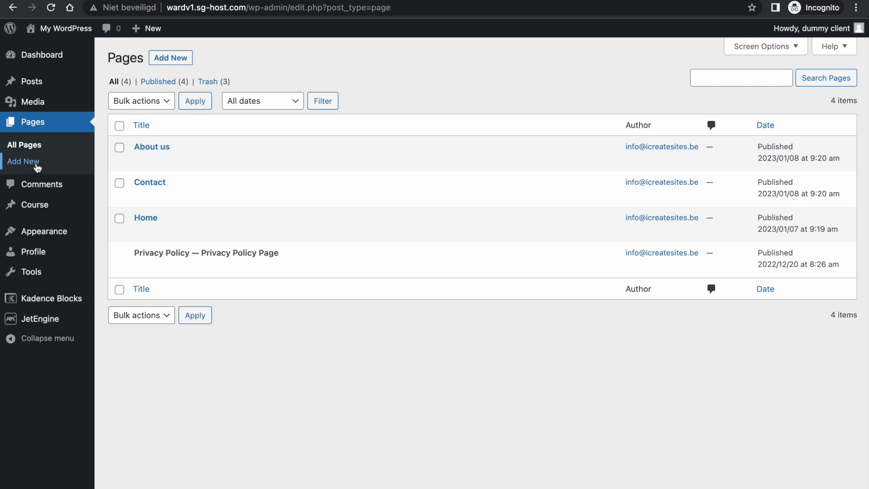
- Reopen Home to check the Header fields are editable, then return to the admin window
click(146, 219)
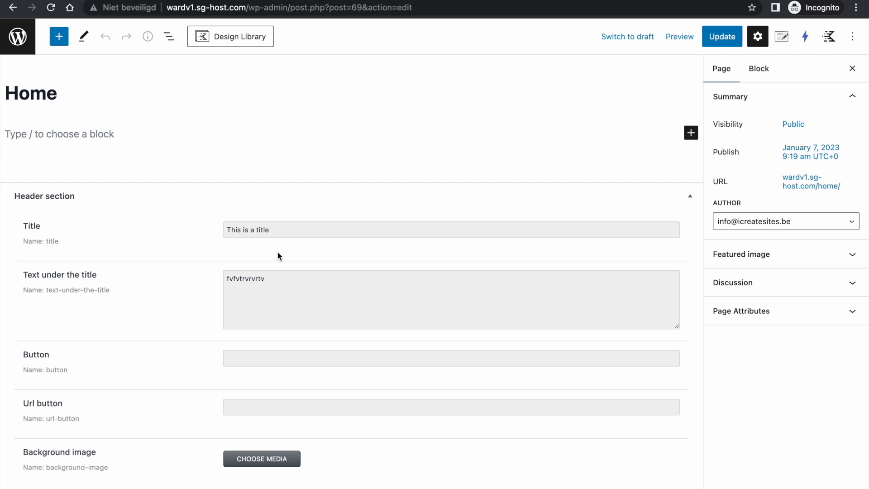
click(297, 234)
click(296, 284)
click(288, 361)
click(288, 408)
click(13, 67)
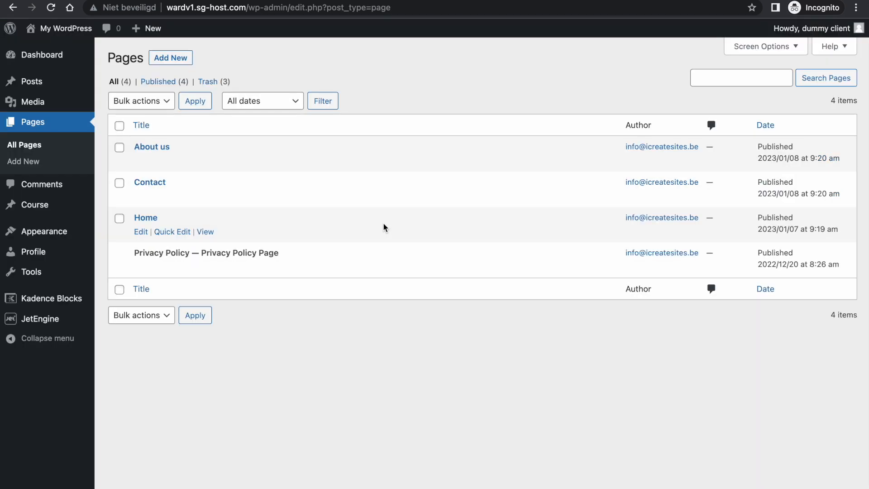
key(ctrl+Left)
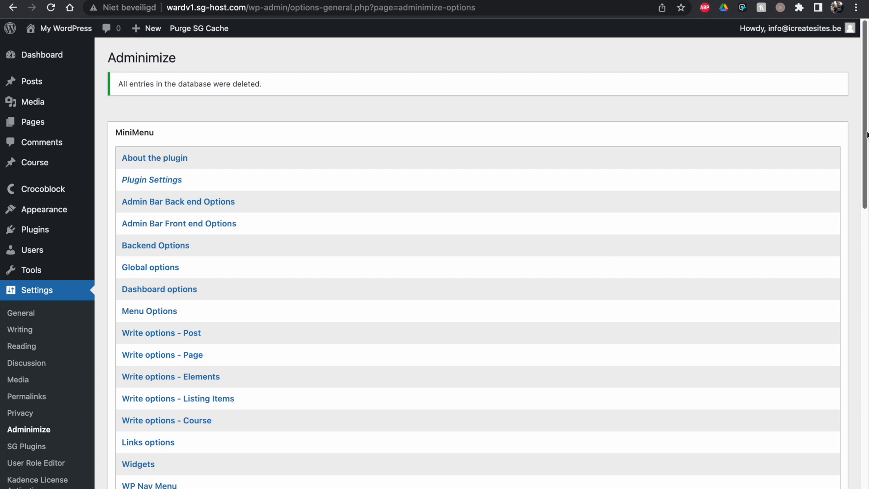
- Under Write options - Page, deactivate every option except Title for the client role
drag(865, 196, 865, 235)
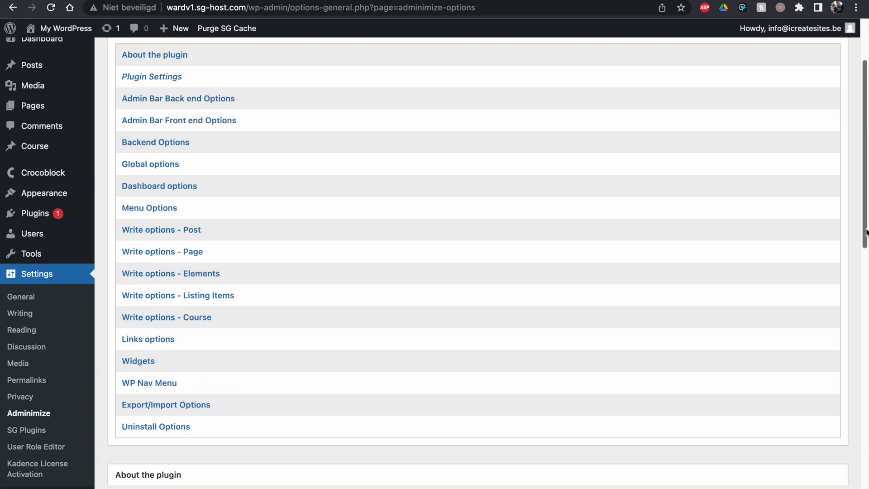
drag(865, 232, 859, 278)
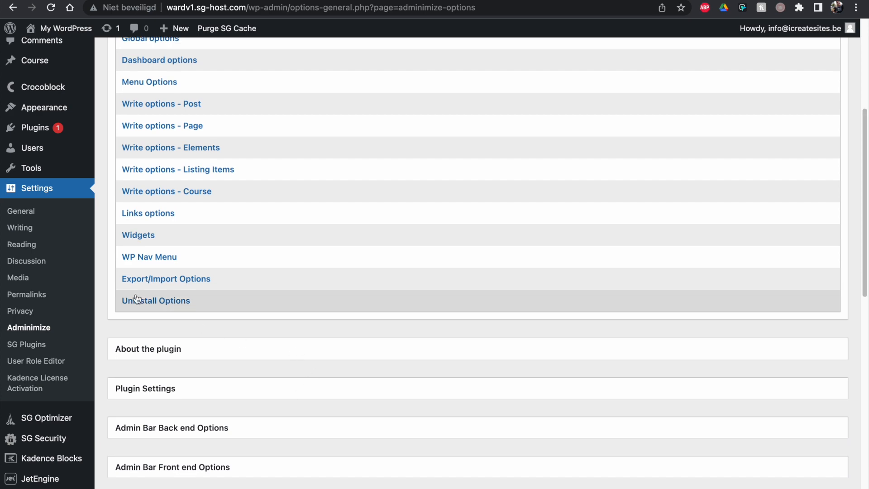
click(151, 257)
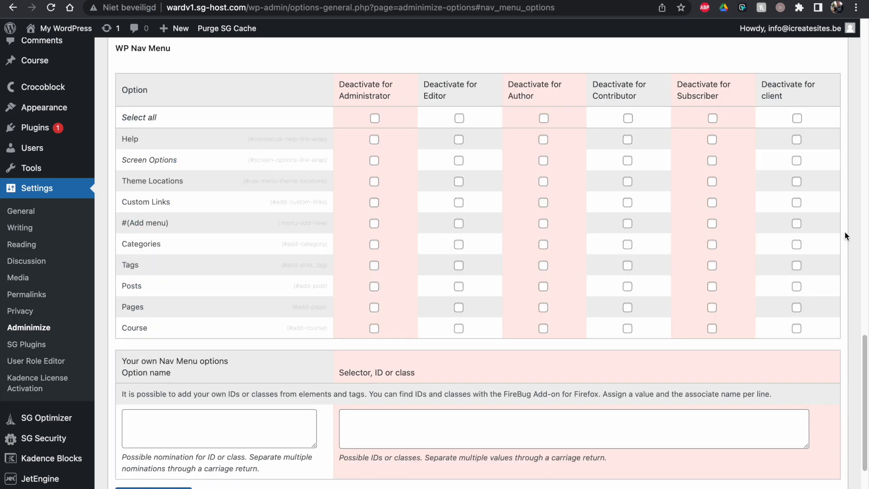
drag(867, 376, 711, 283)
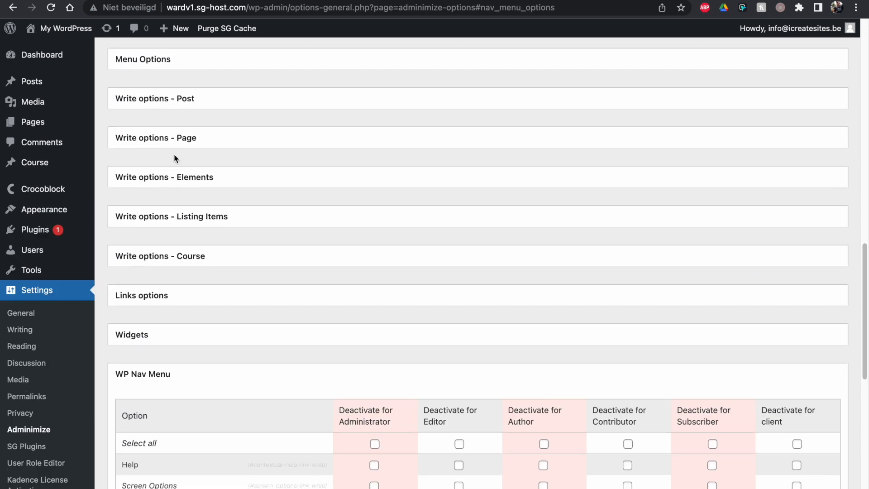
click(155, 139)
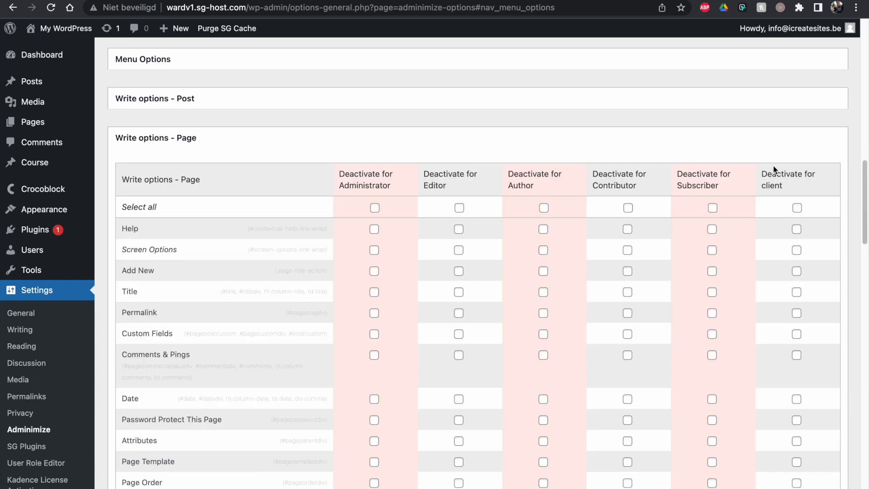
drag(763, 185, 798, 195)
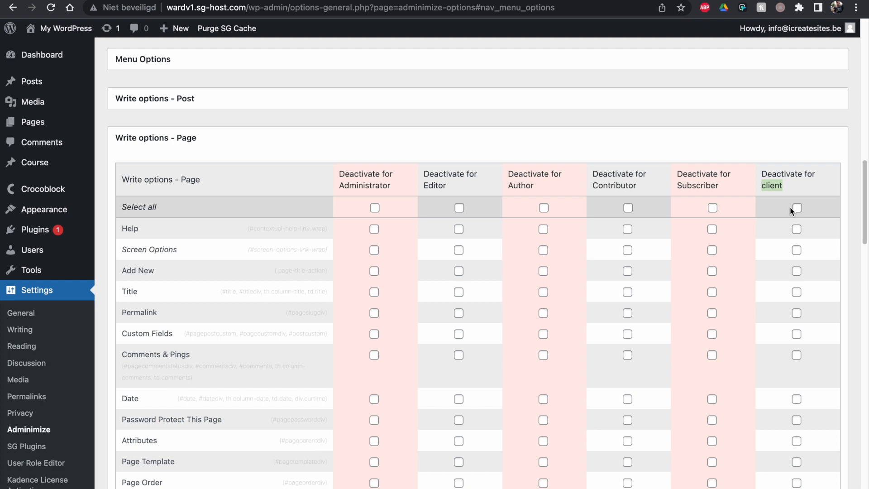
click(797, 207)
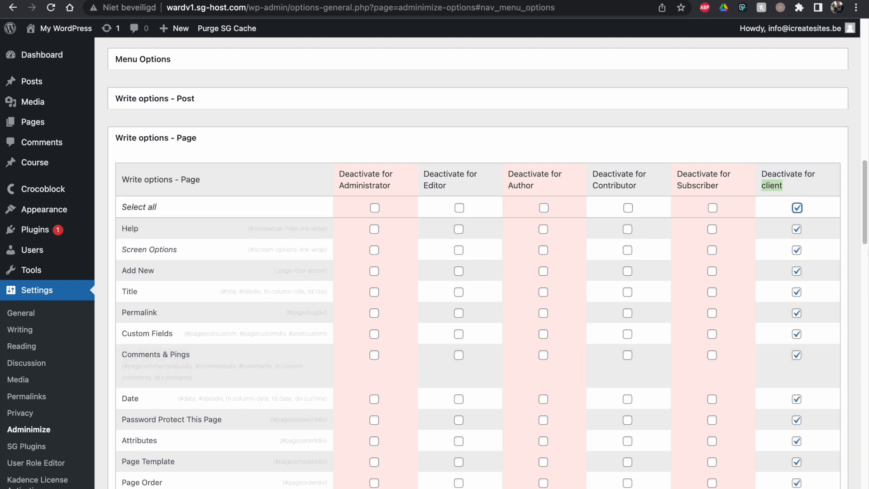
drag(865, 234, 863, 244)
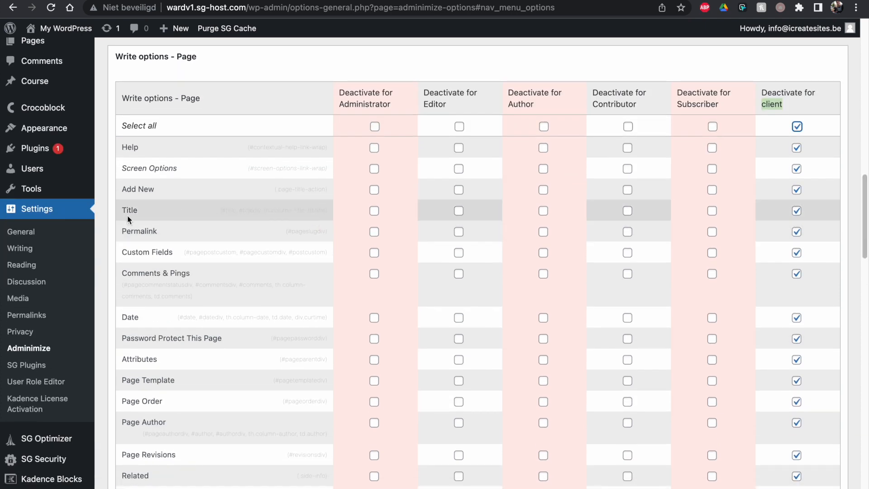
click(796, 211)
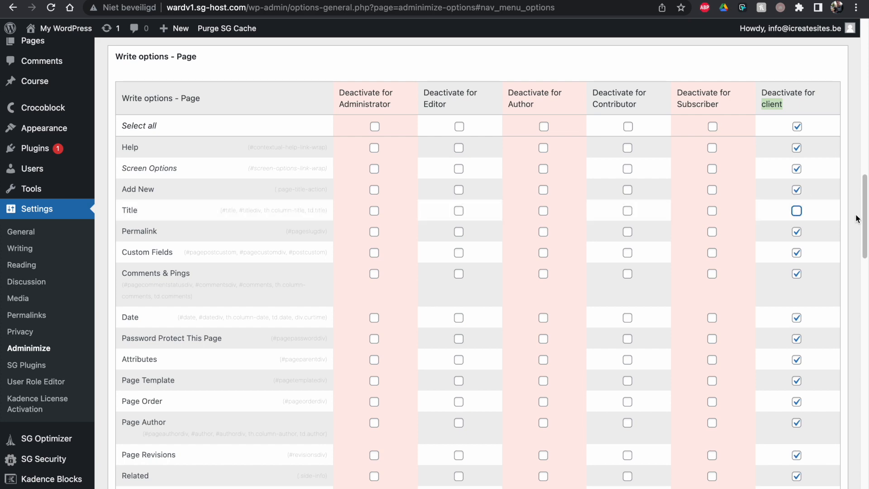
- Save the Adminimize options and reload the client's Pages list to see only titles
drag(864, 216, 651, 382)
drag(864, 400, 864, 464)
click(187, 347)
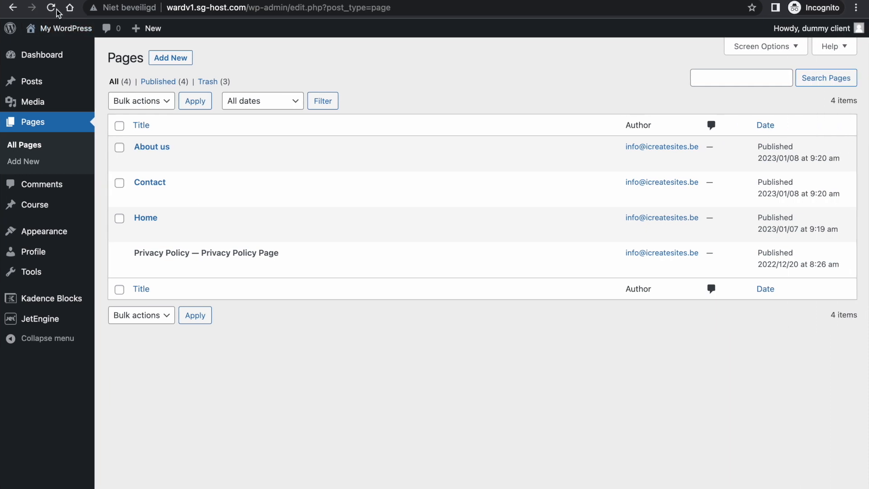
click(58, 11)
click(259, 65)
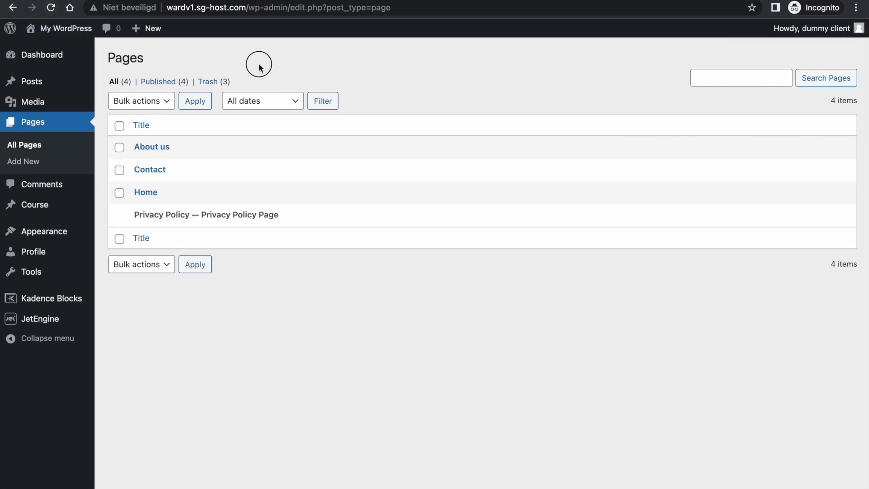
- As the client, try the new-page and Home page editors, leaving without saving, then scroll to Menu Options
click(29, 163)
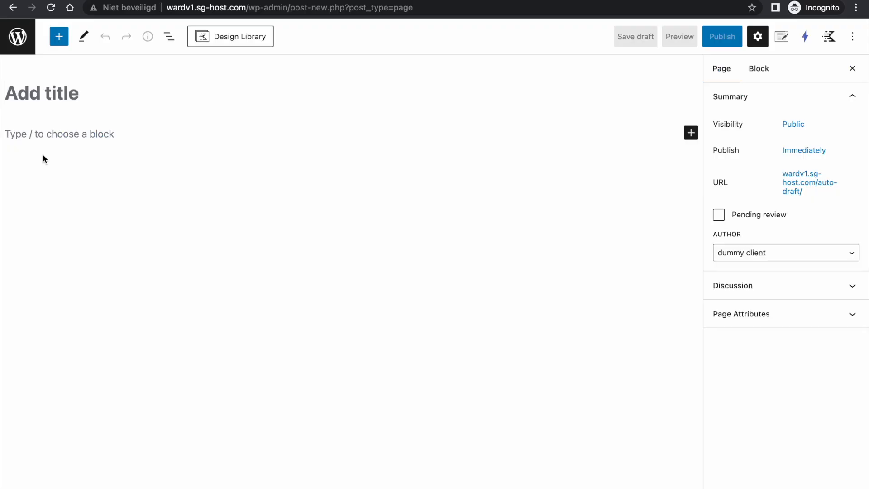
click(17, 37)
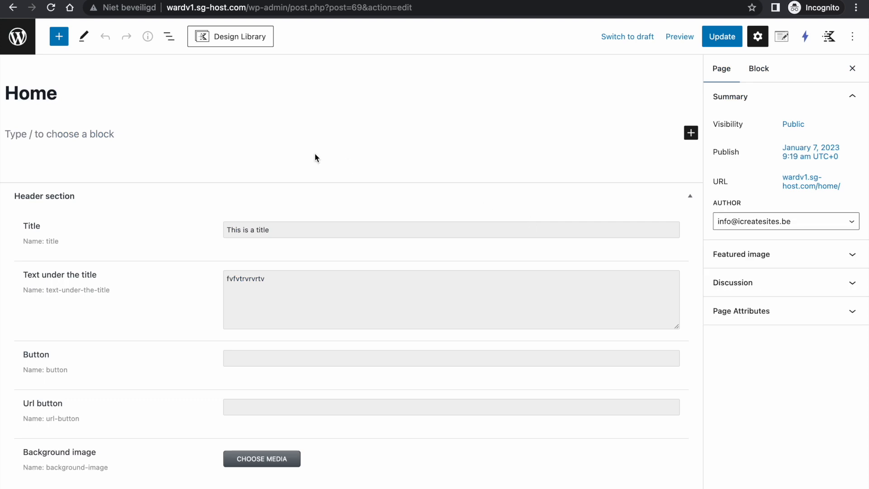
click(92, 130)
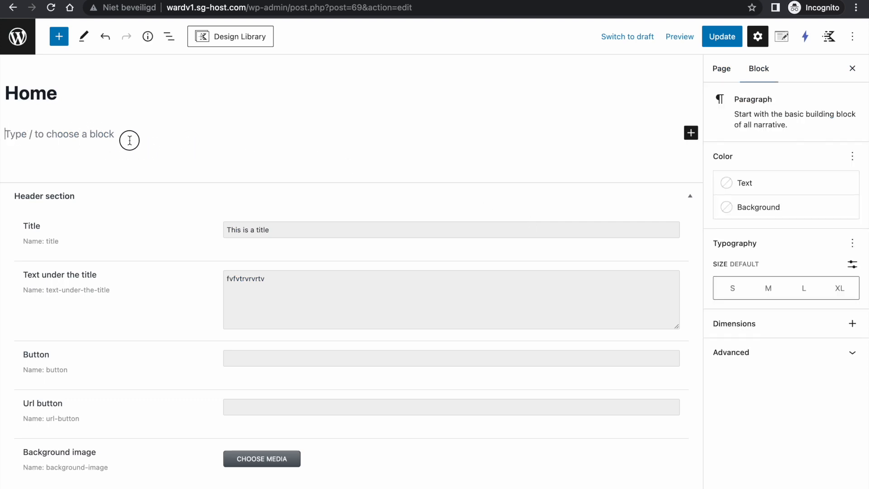
click(54, 94)
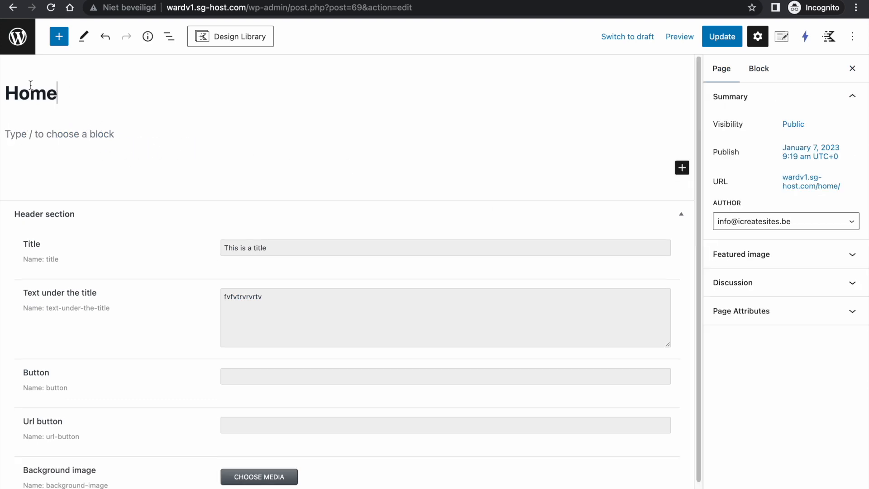
click(18, 39)
click(491, 190)
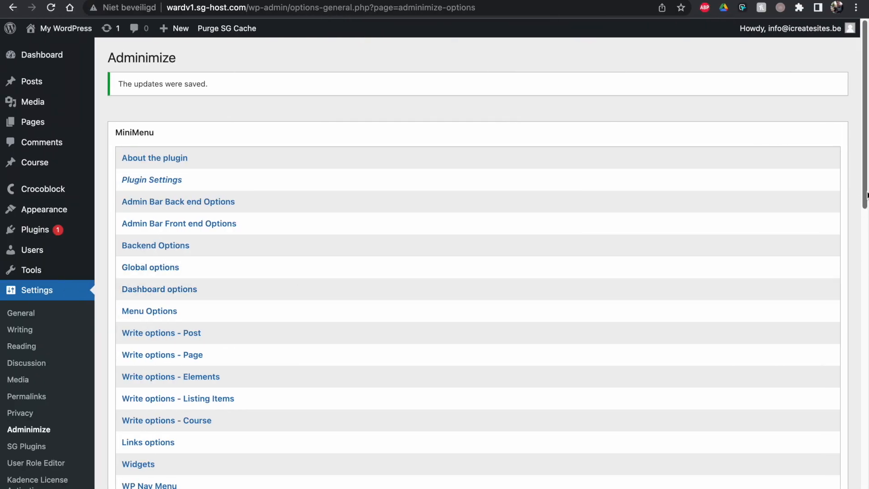
drag(865, 192, 863, 202)
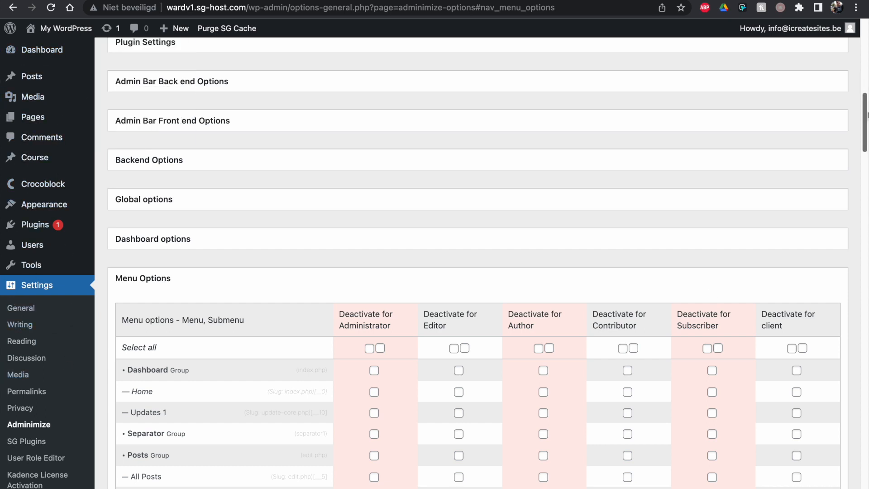
- Tick Deactivate for client on the Media, Pages Add New and Comments menu rows
drag(864, 113, 864, 123)
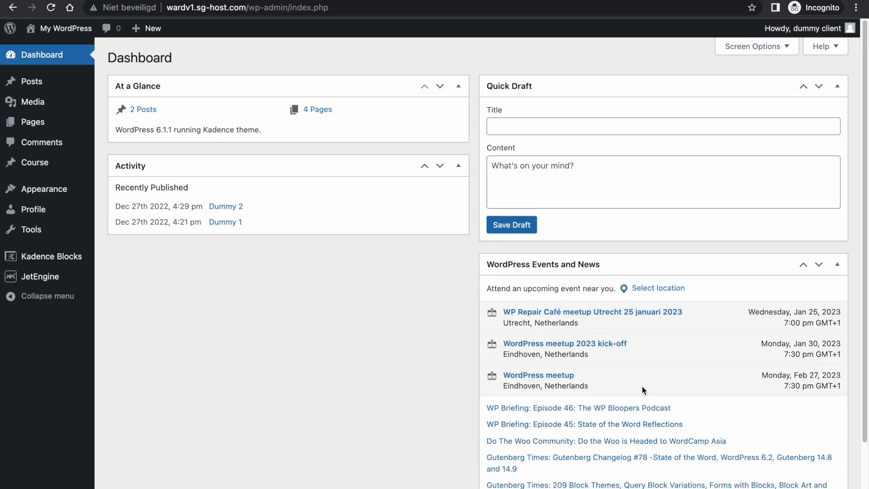
key(ctrl+Left)
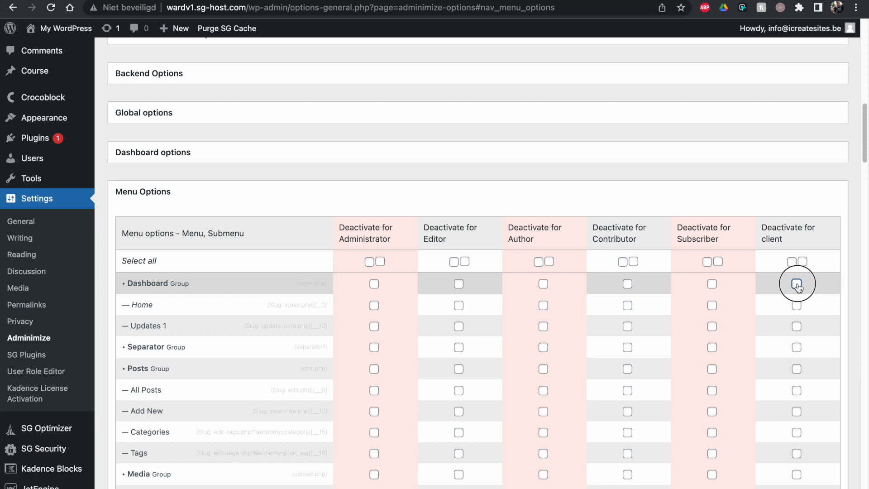
drag(864, 118, 865, 140)
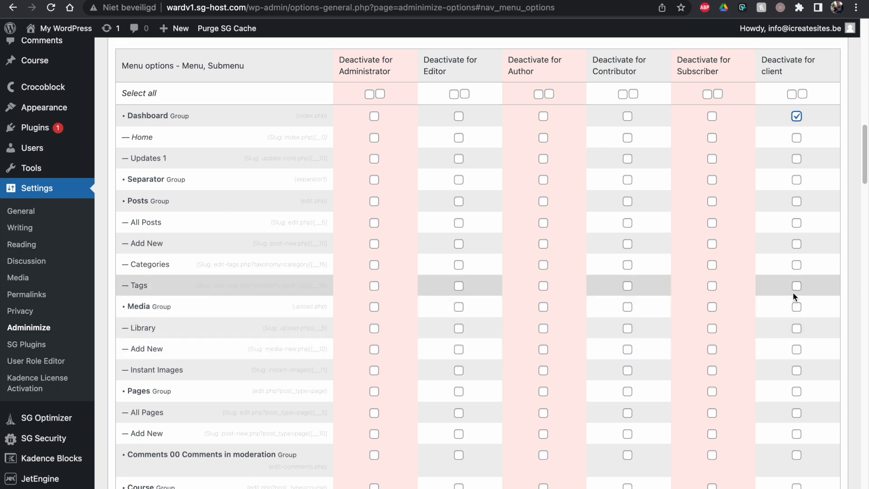
click(797, 307)
drag(864, 167, 864, 186)
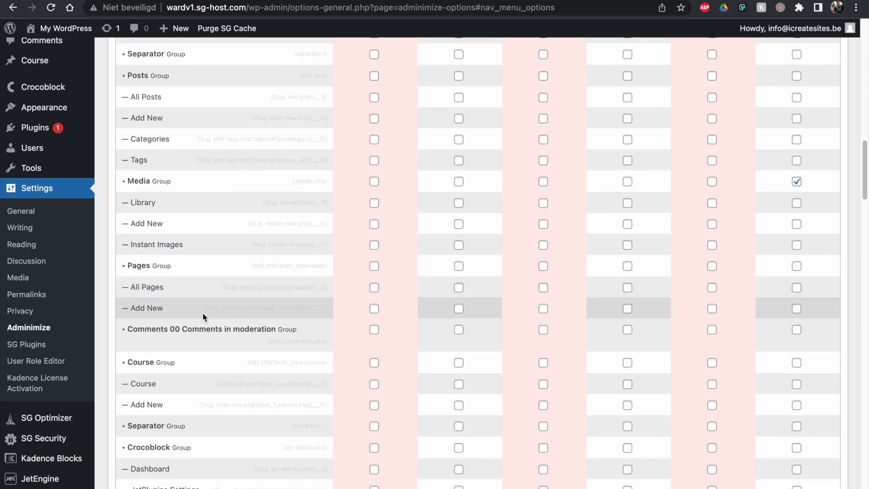
click(797, 310)
drag(865, 186, 866, 201)
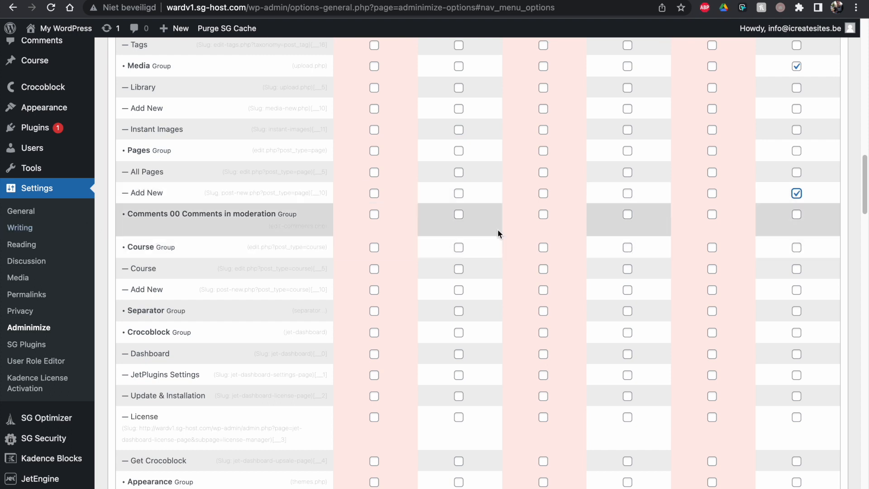
click(795, 215)
drag(865, 200, 865, 215)
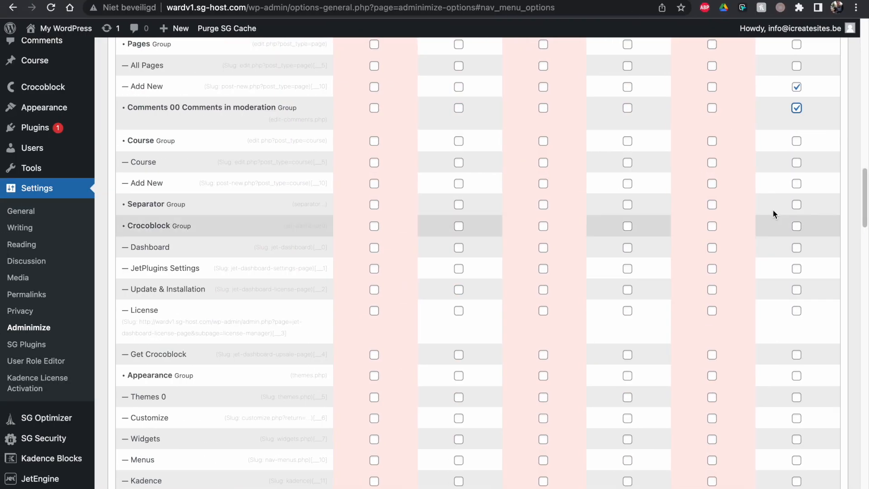
drag(865, 199, 864, 226)
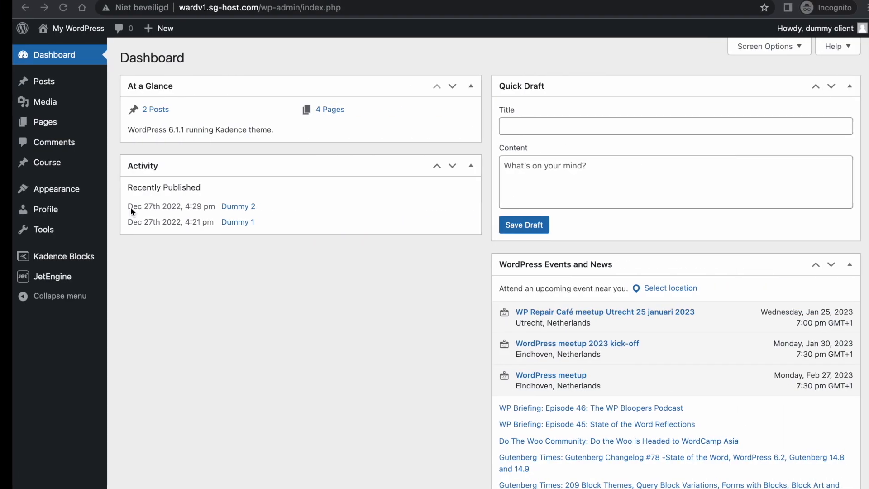
- Try the Appearance Elements screen as the client, then hide the Appearance menu from client
mouse_move(45, 187)
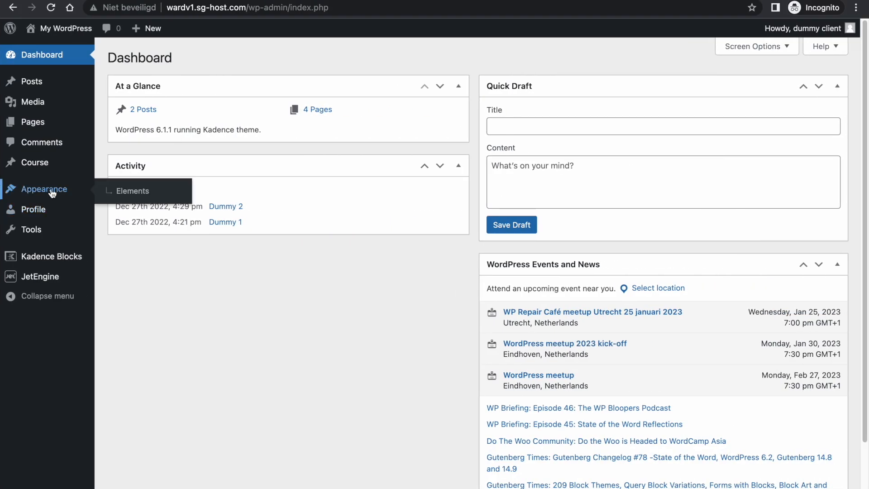
click(133, 190)
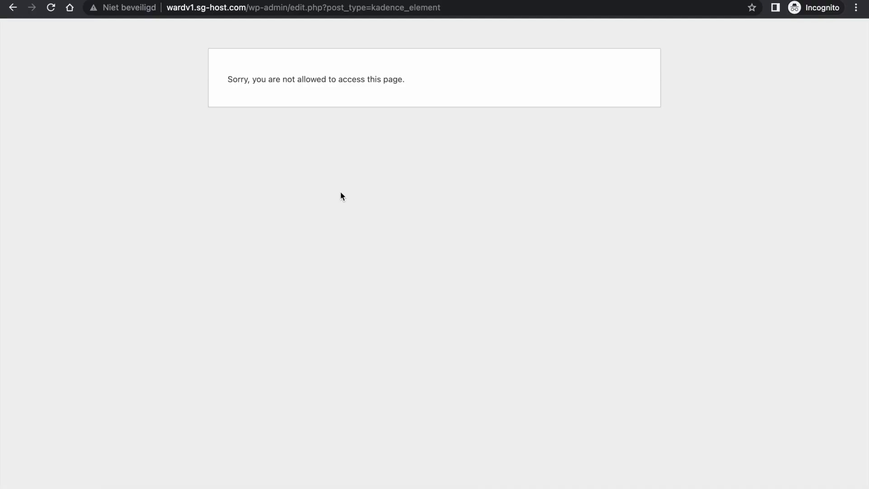
key(ctrl+Left)
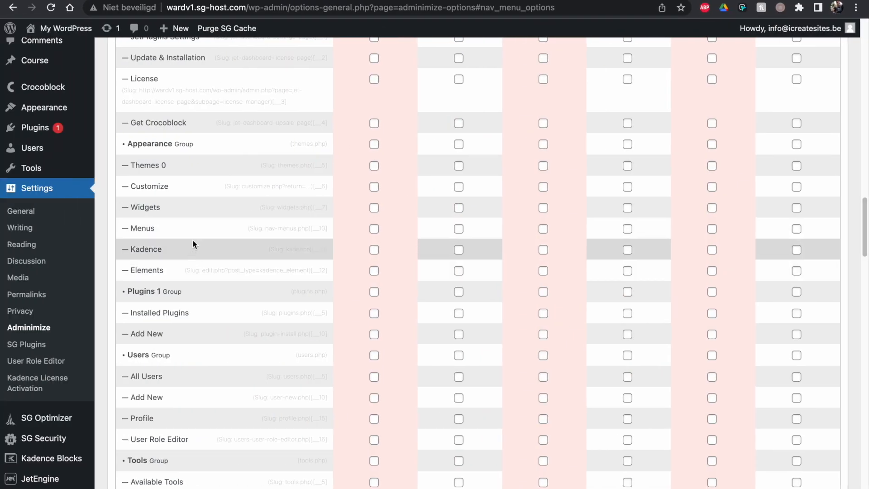
click(797, 145)
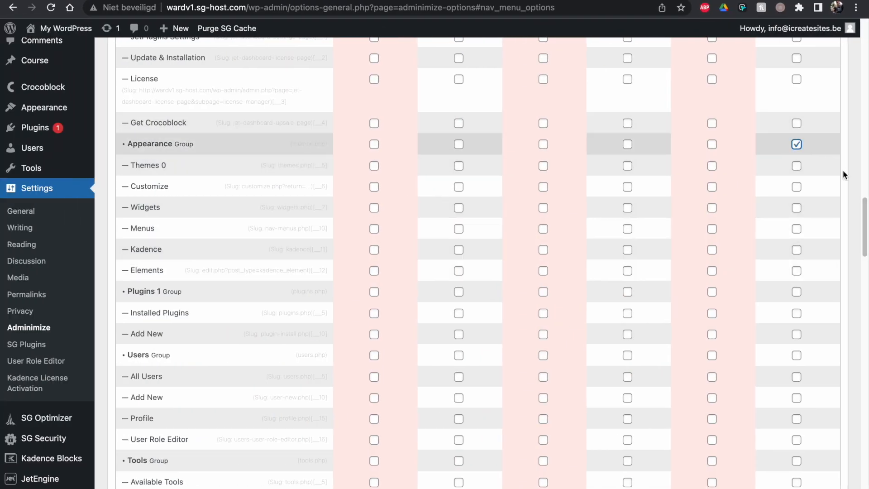
scroll(860, 222, down, 3)
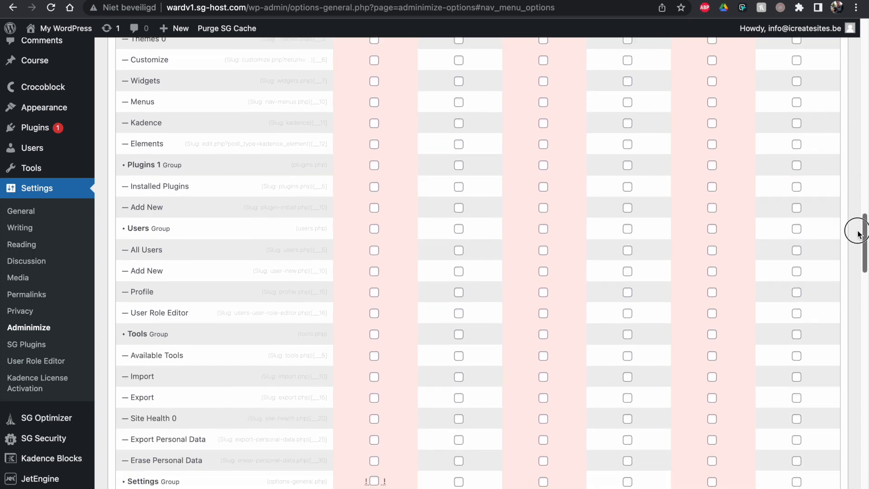
- Check the client's Dashboard, then tick Deactivate for client on the Tools Group row
key(ctrl+Right)
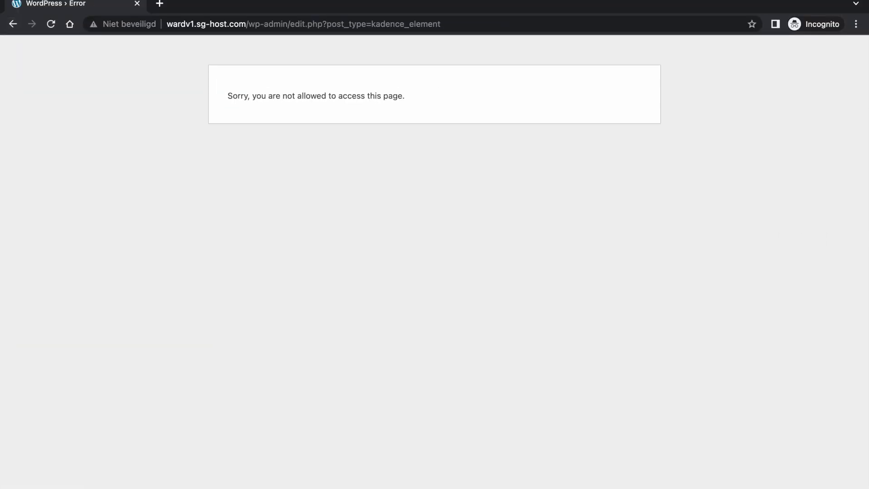
click(10, 25)
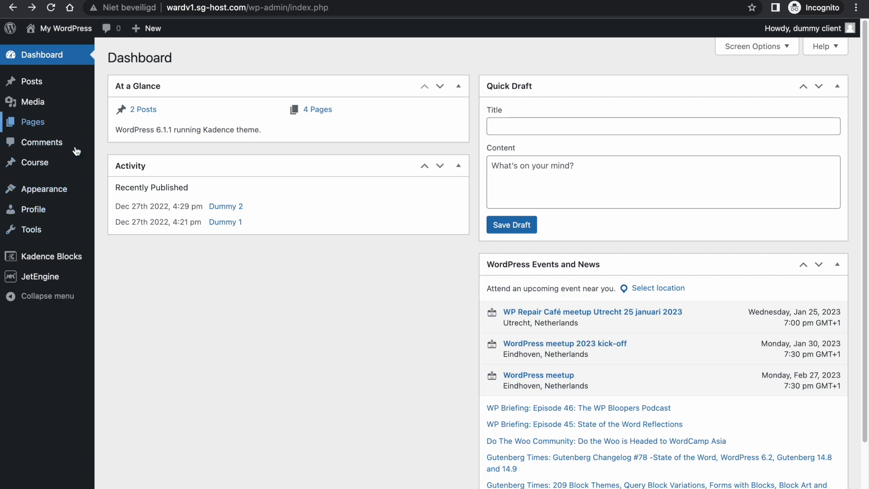
mouse_move(94, 261)
key(ctrl+Left)
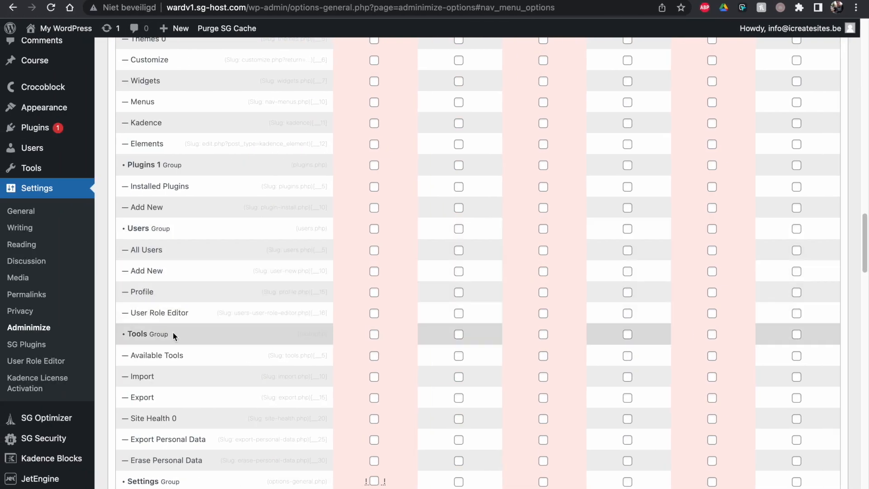
key(ctrl+Right)
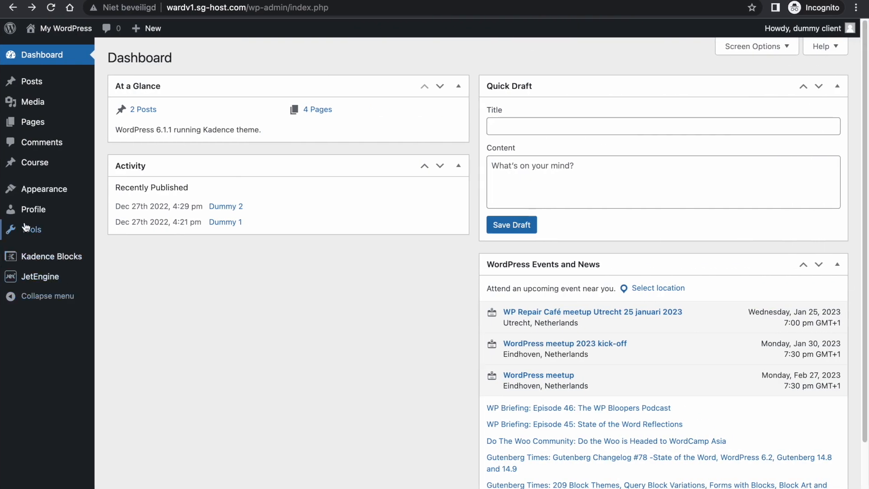
key(ctrl+Left)
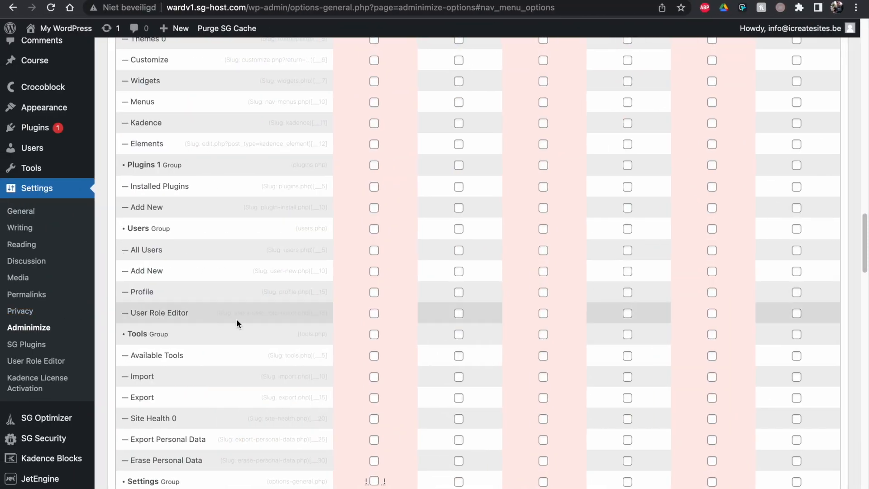
click(797, 335)
drag(864, 253, 856, 283)
key(ctrl+Right)
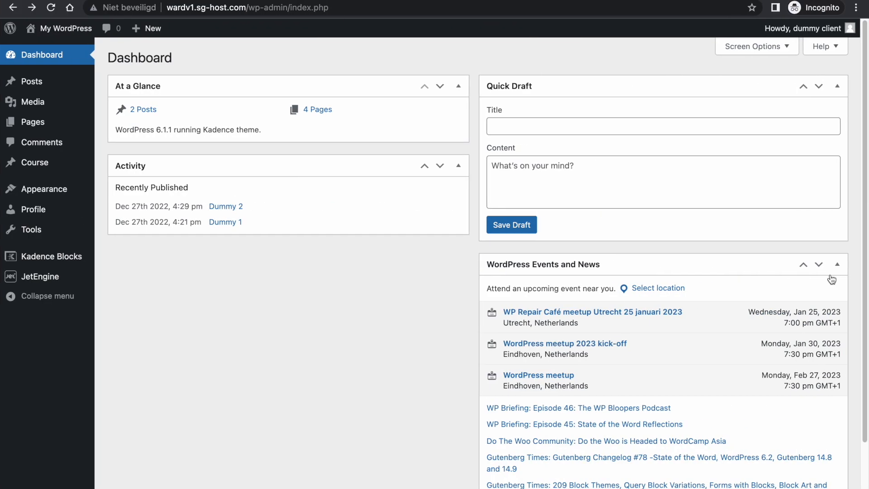
- Tick the client column for the Kadence Blocks Group and save with Update Options
key(ctrl+Left)
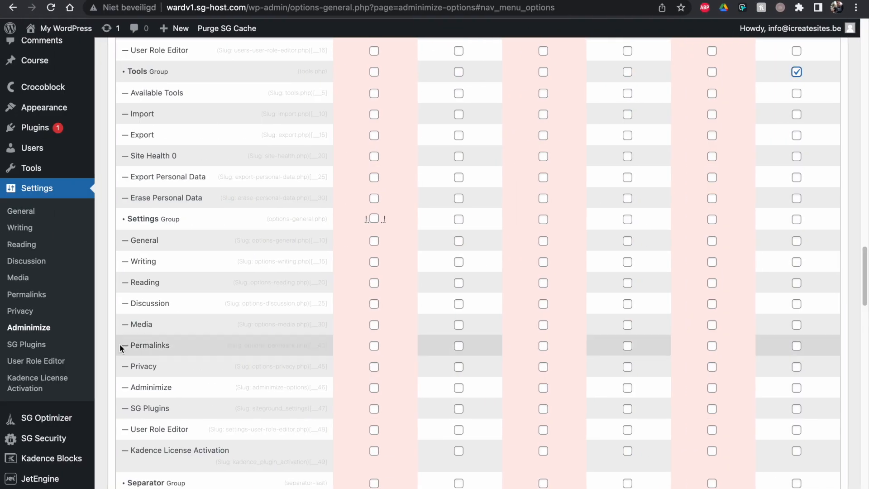
drag(863, 267, 865, 332)
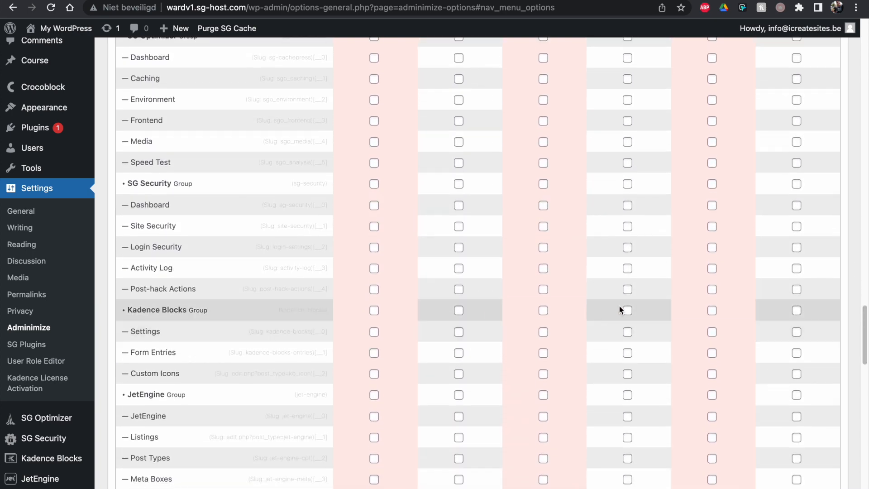
click(797, 310)
key(ctrl+Right)
key(ctrl+Left)
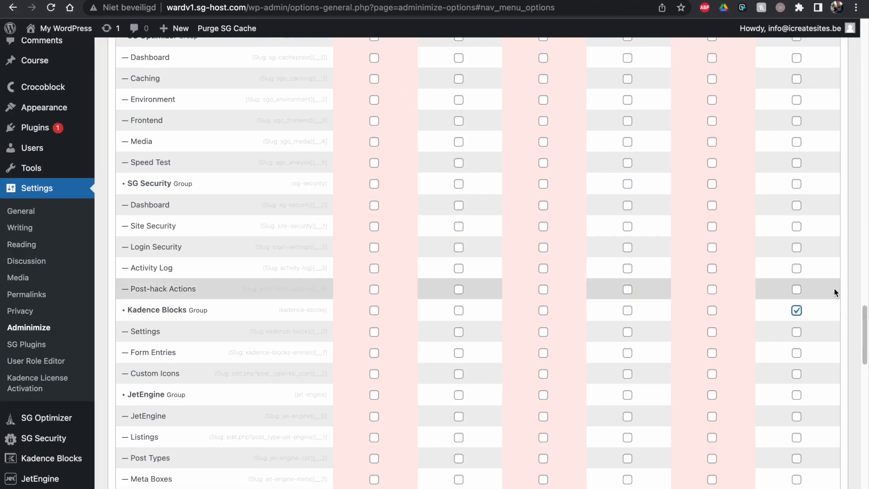
drag(864, 322, 864, 332)
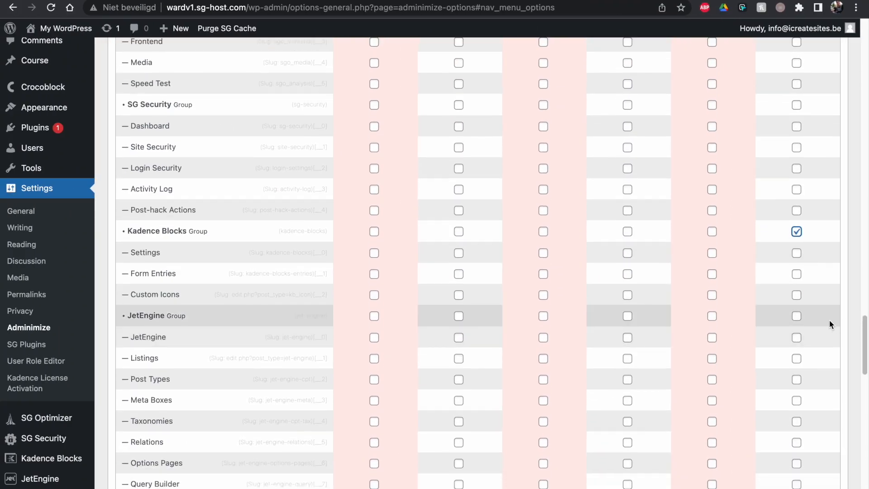
drag(864, 355, 659, 488)
click(148, 340)
key(ctrl+Right)
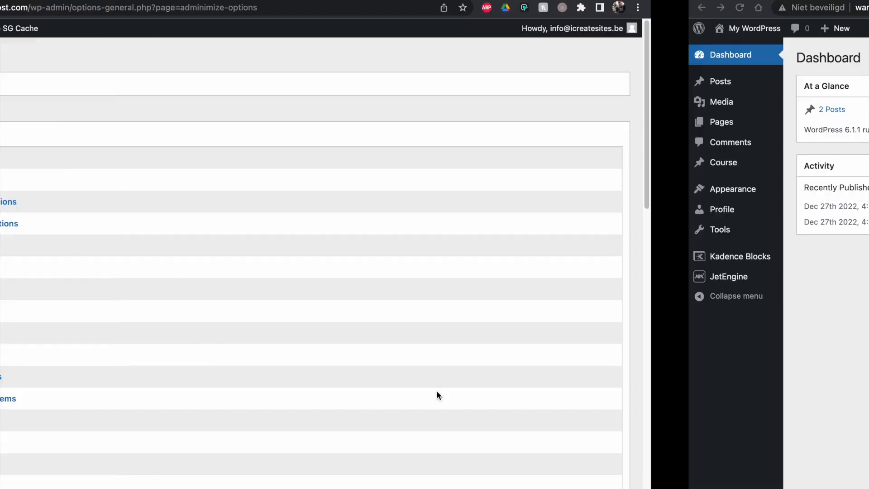
- Reload the client's dashboard and load the bare /wp-admin/ address to test the restrictions
click(52, 8)
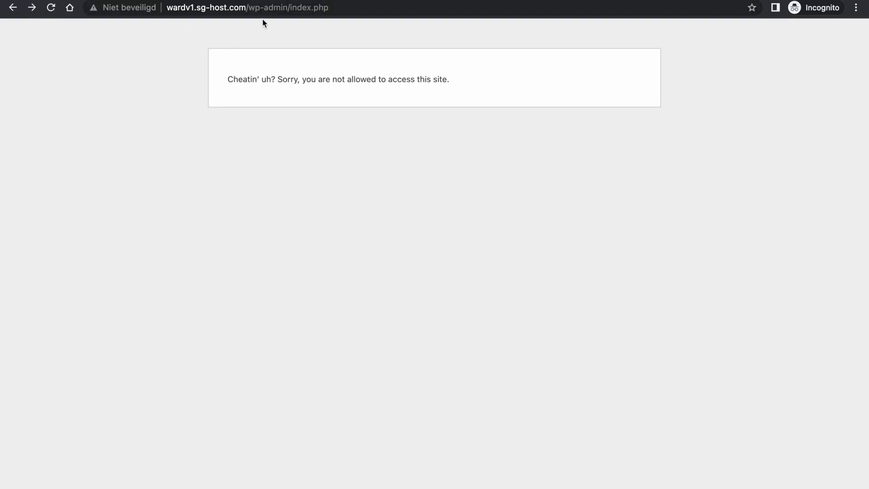
drag(293, 10, 344, 11)
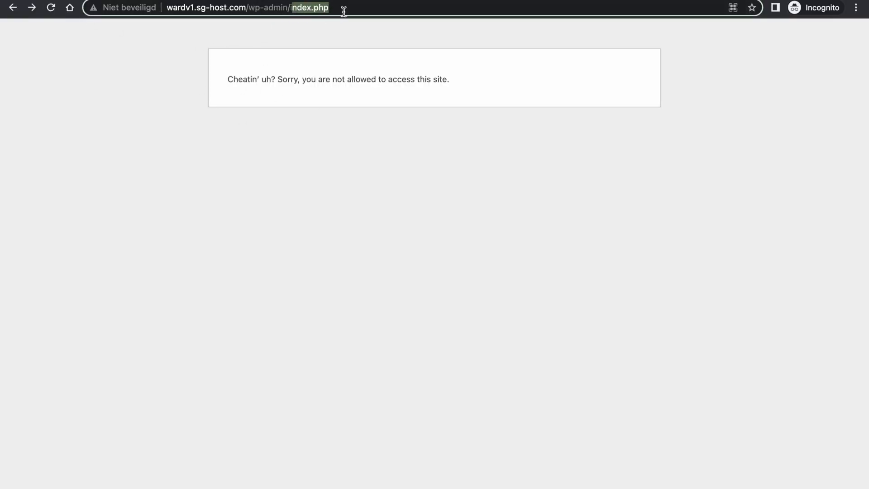
key(BackSpace)
key(BackSpace)
key(Return)
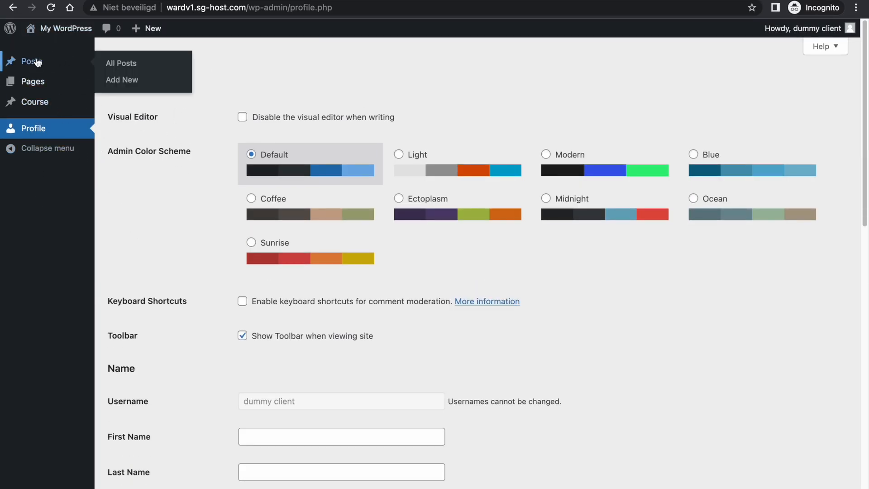
mouse_move(35, 103)
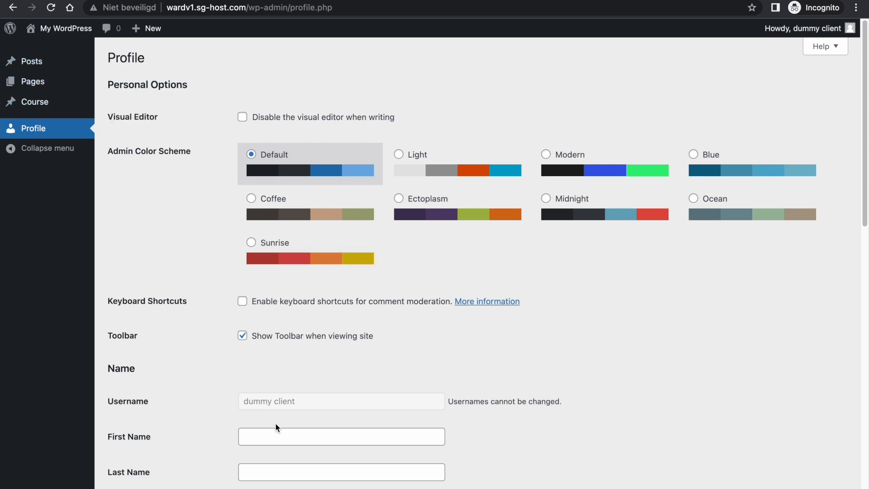
drag(860, 121, 844, 325)
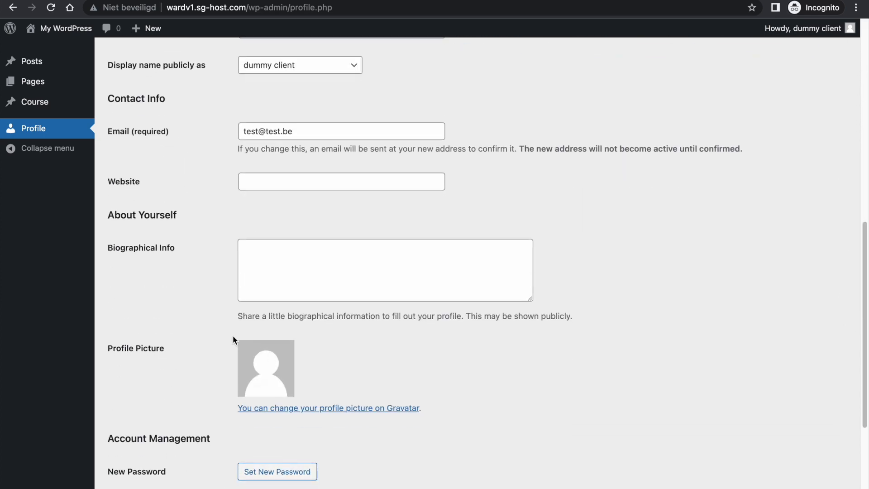
click(323, 279)
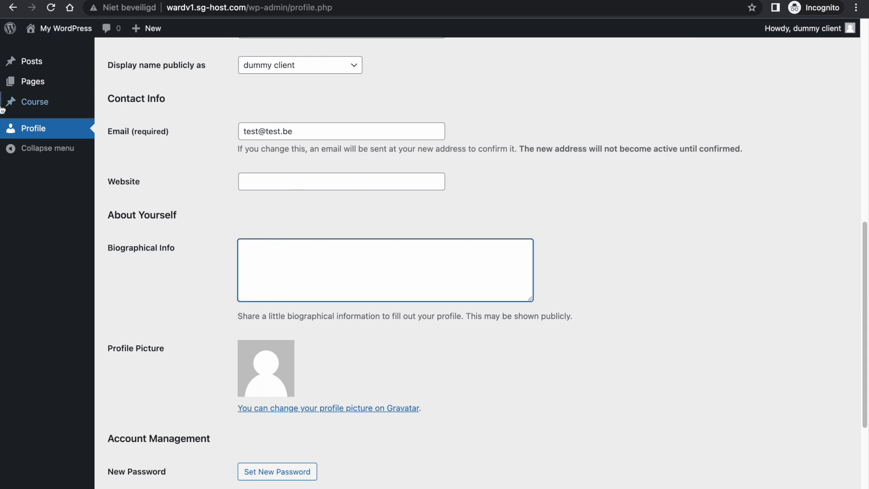
- As the client, open the Home page from Pages and select its empty paragraph block
mouse_move(64, 109)
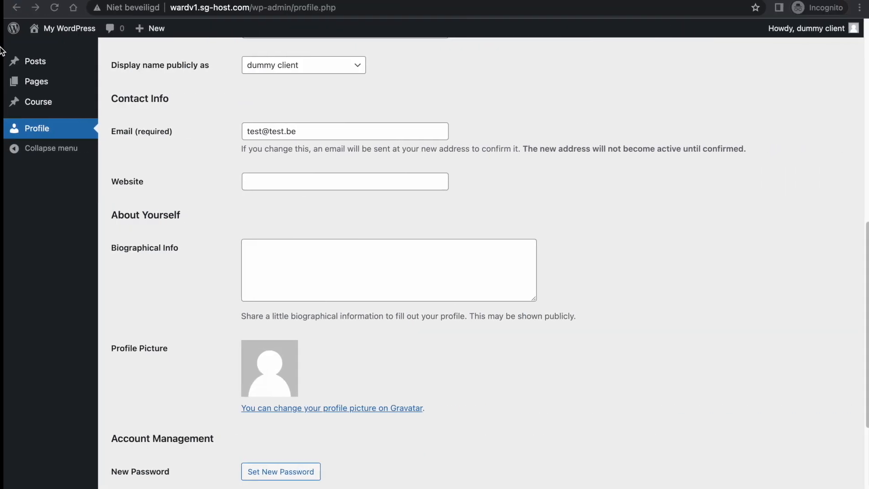
click(67, 82)
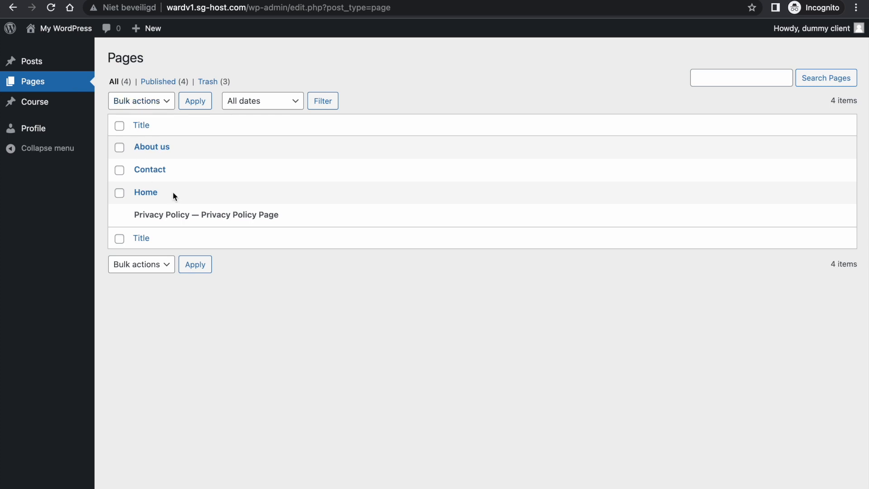
click(136, 192)
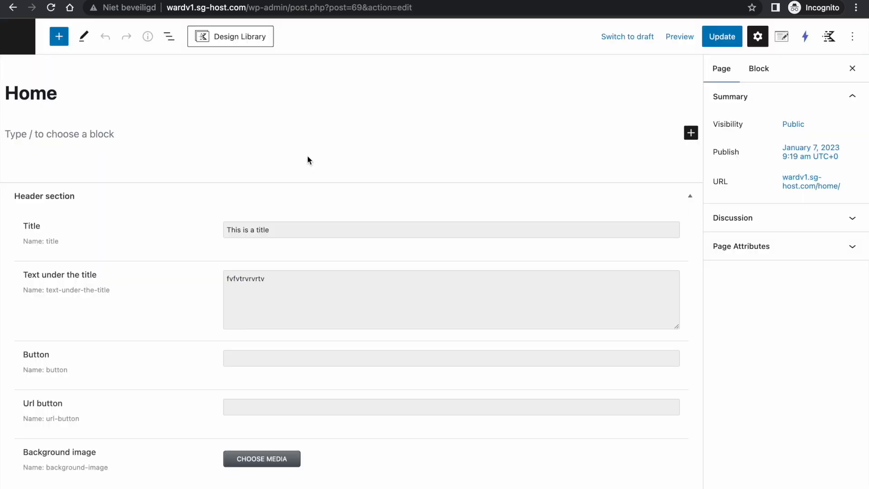
click(27, 137)
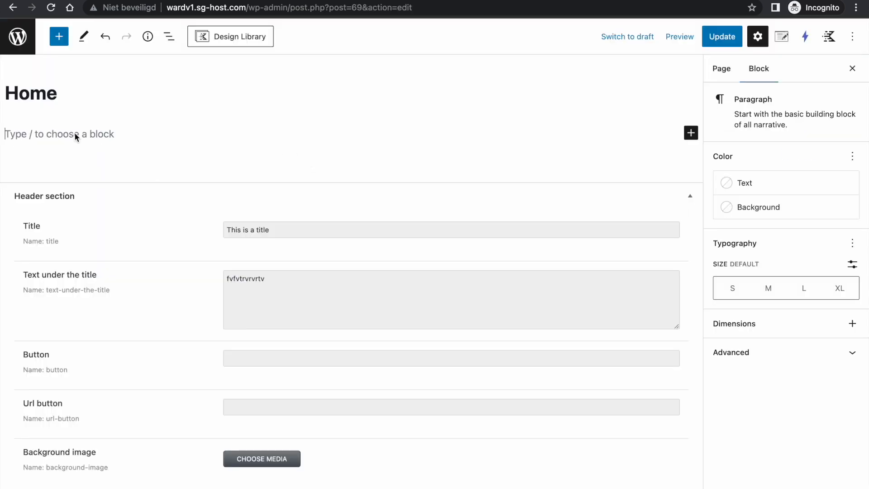
key(ctrl+Left)
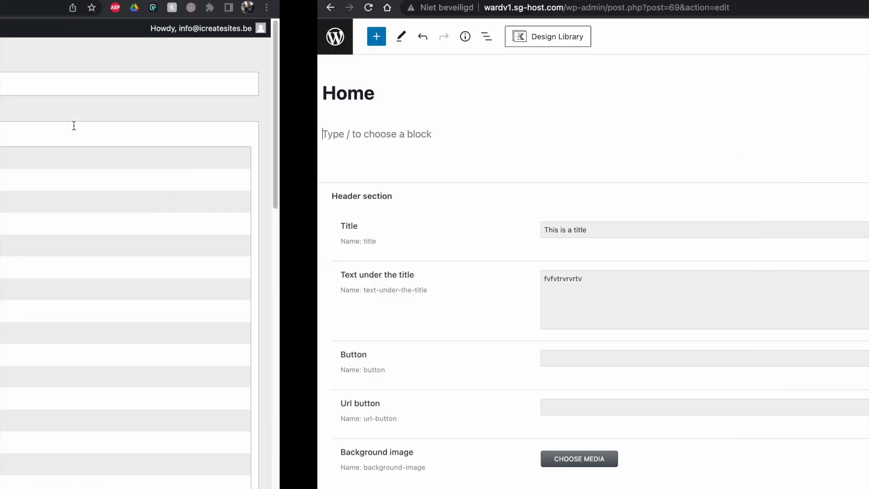
- Under Write options - Page 'Your own options', name a new option 'Remove default' and focus its selector
scroll(732, 208, down, 4)
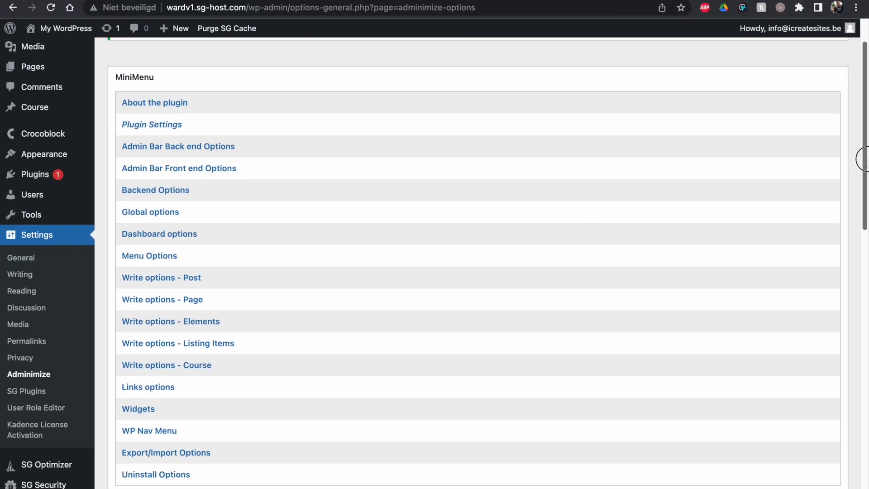
click(200, 259)
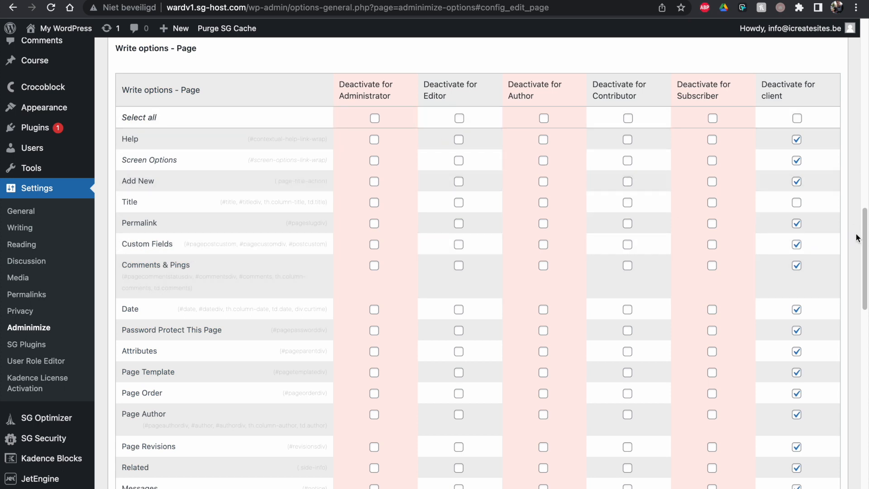
mouse_move(862, 236)
mouse_down()
mouse_move(860, 252)
mouse_move(858, 233)
mouse_up()
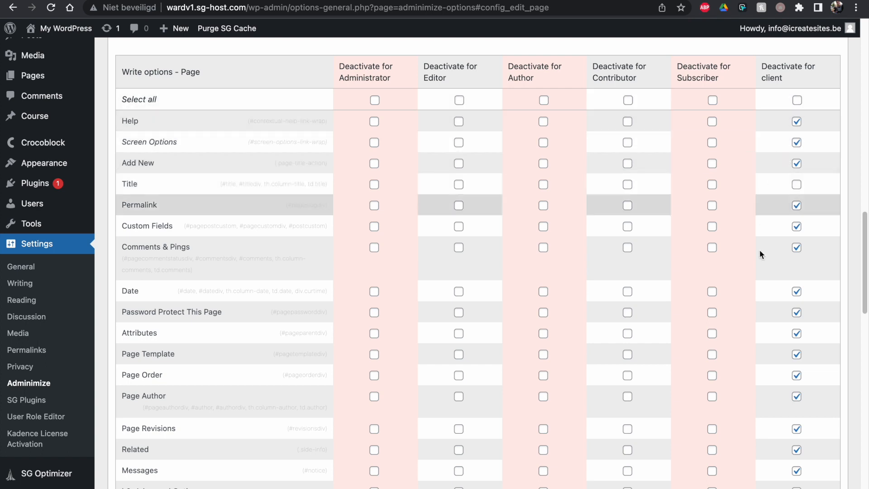
drag(863, 243, 862, 212)
click(173, 145)
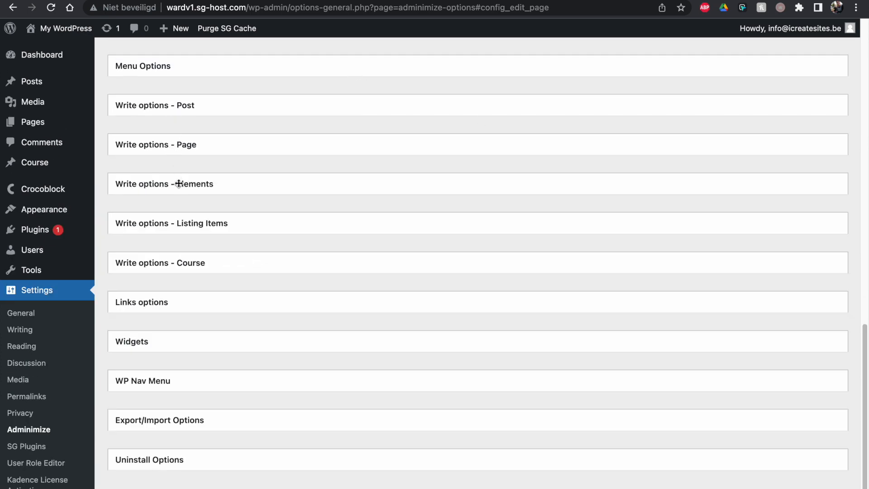
drag(867, 340, 862, 285)
click(177, 289)
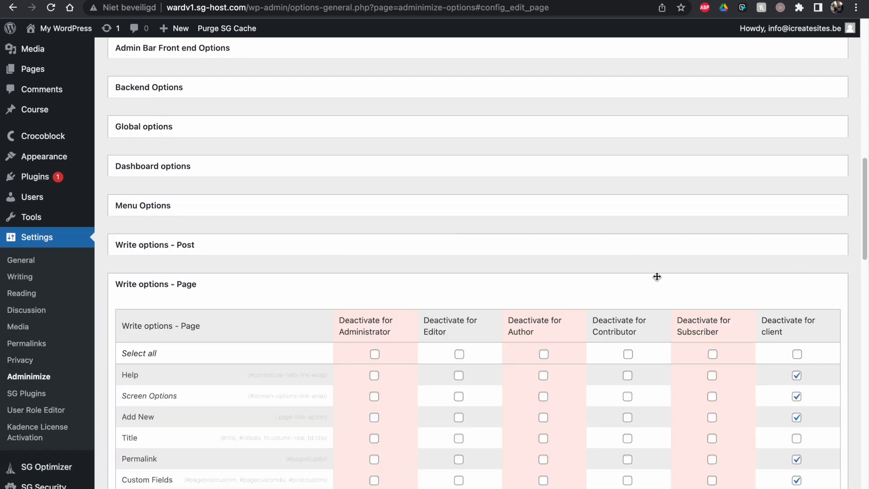
drag(862, 206, 862, 401)
click(224, 371)
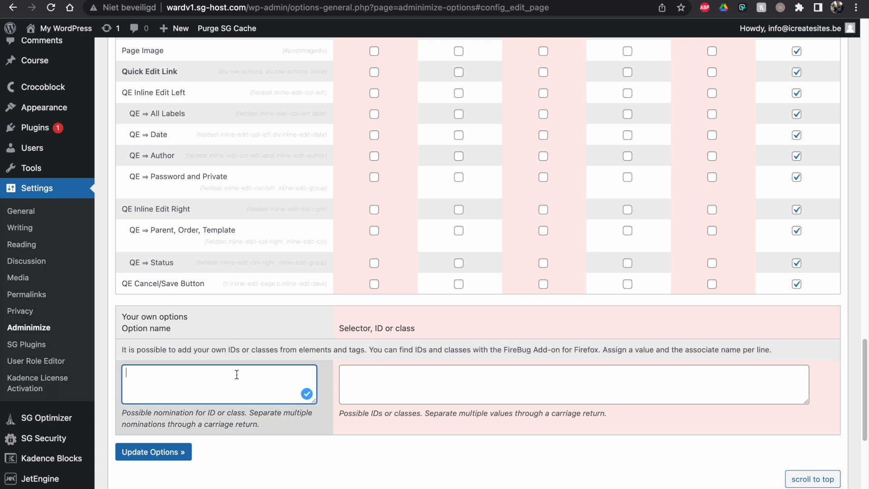
text(Remove default editor)
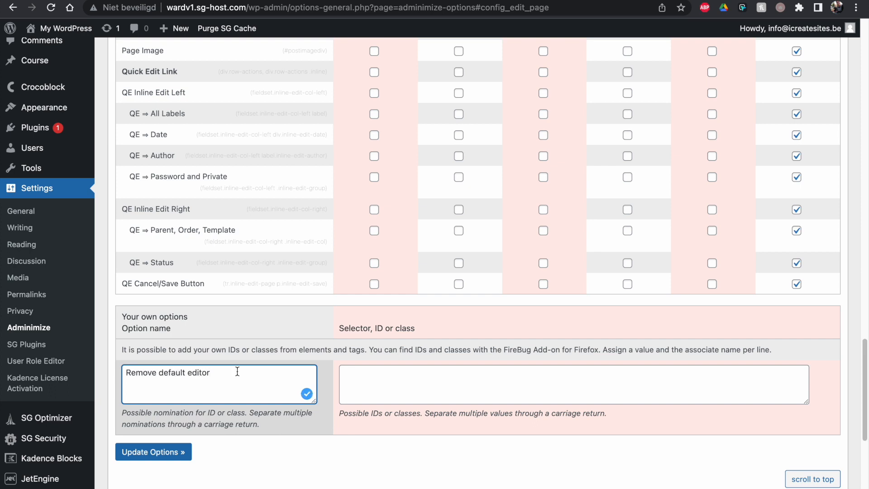
click(425, 382)
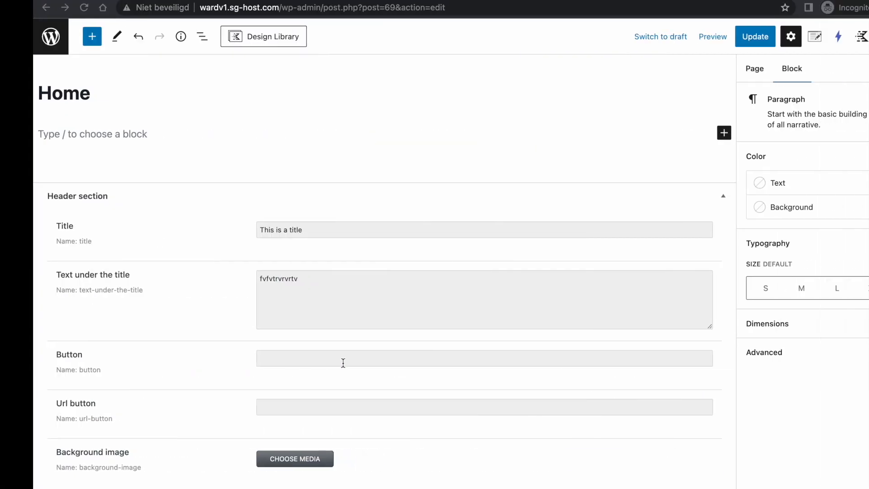
- Inspect the Home editor and select the editor-styles-wrapper div's class names for copying
right_click(69, 138)
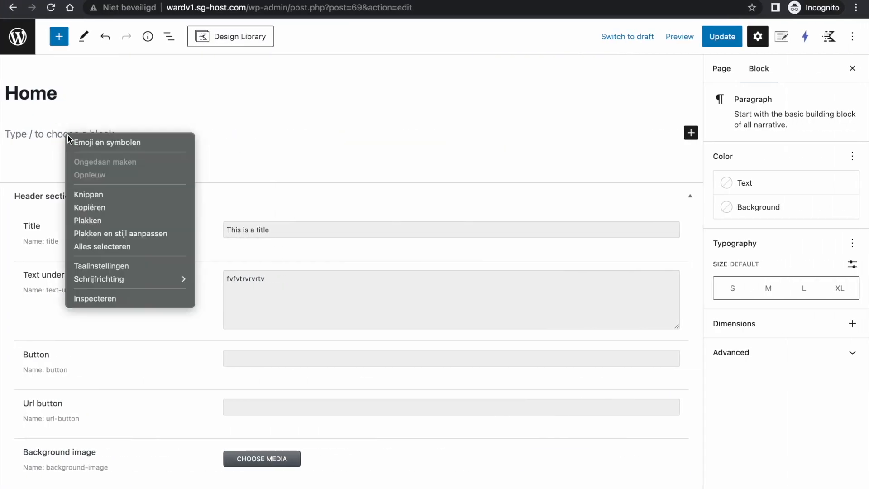
click(119, 297)
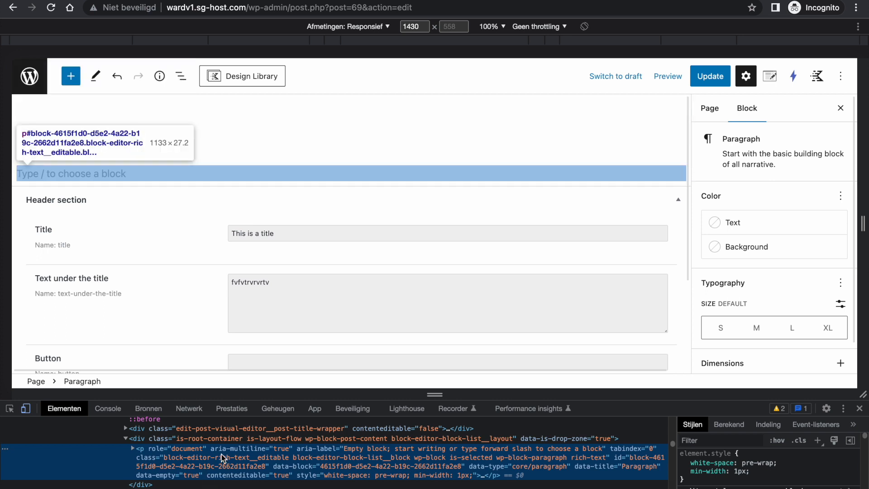
click(236, 439)
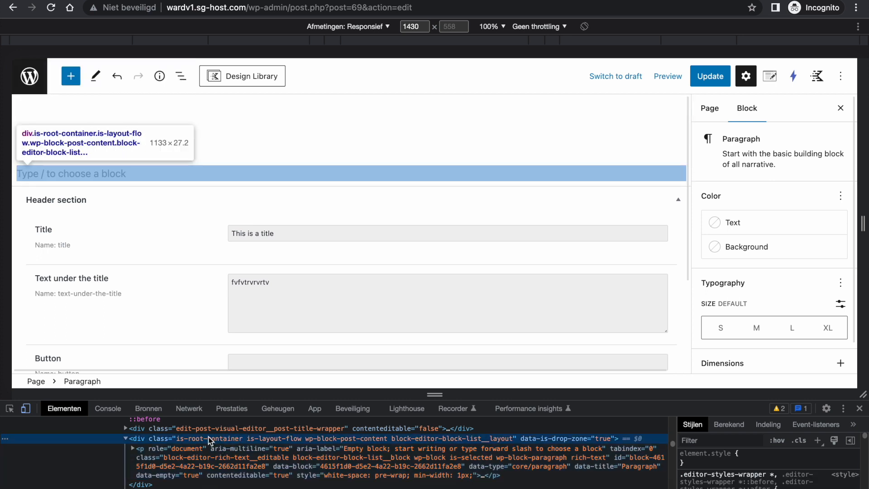
click(214, 429)
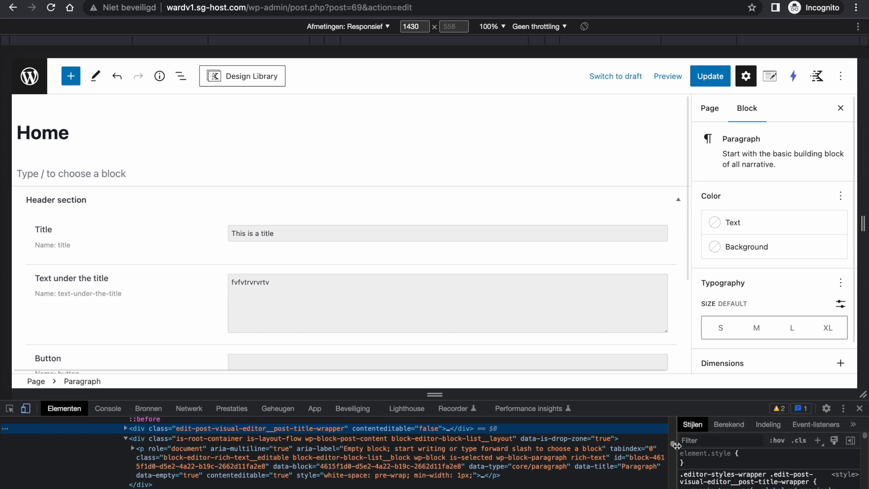
drag(674, 445, 676, 444)
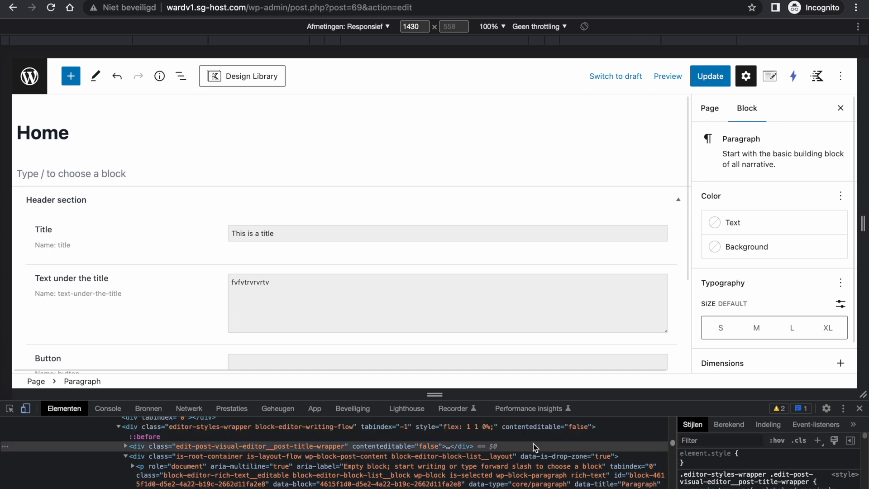
click(346, 428)
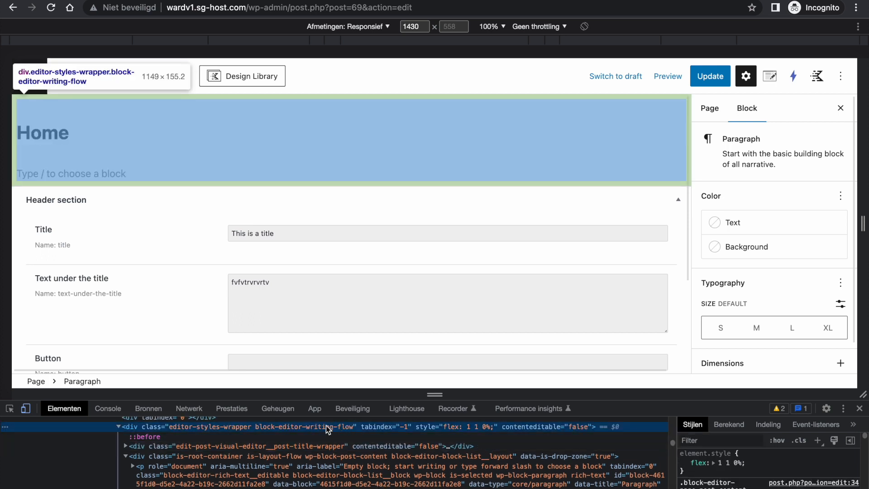
scroll(320, 428, up, 1)
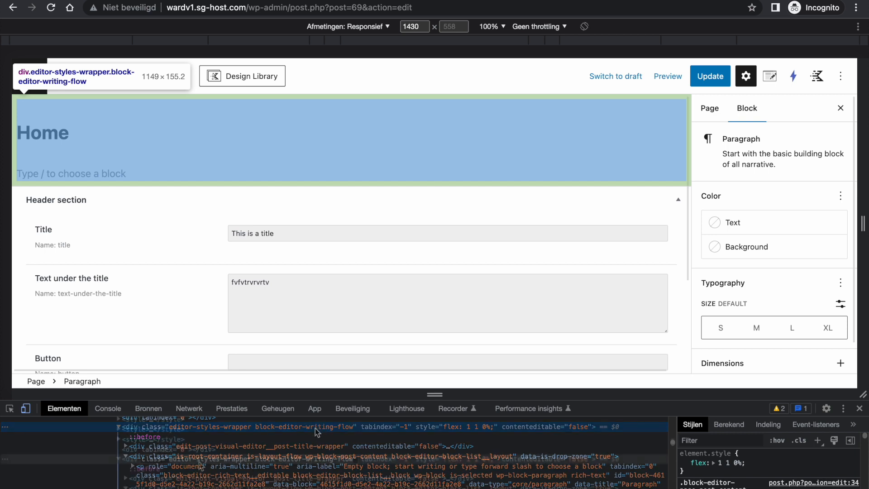
double_click(171, 460)
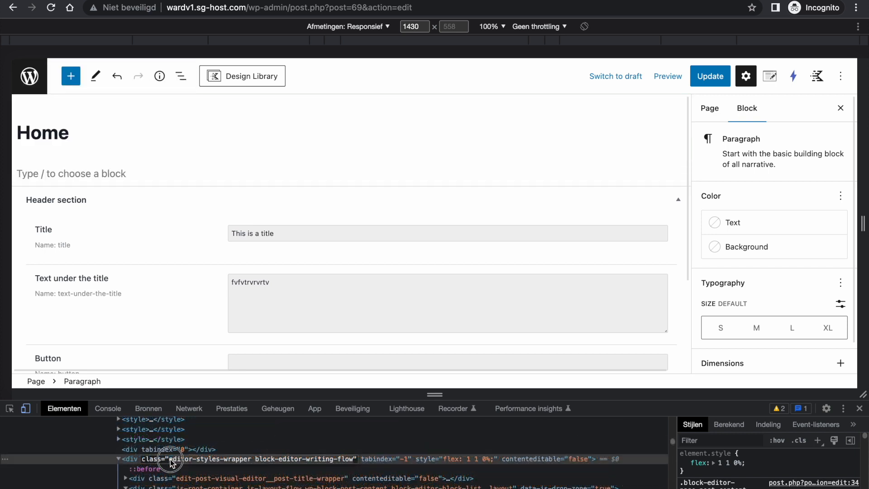
right_click(226, 460)
- Paste the class names into the selector as .editor-styles-wrapper, deleting block-editor-writing-flow
click(272, 384)
key(ctrl+Right)
click(400, 383)
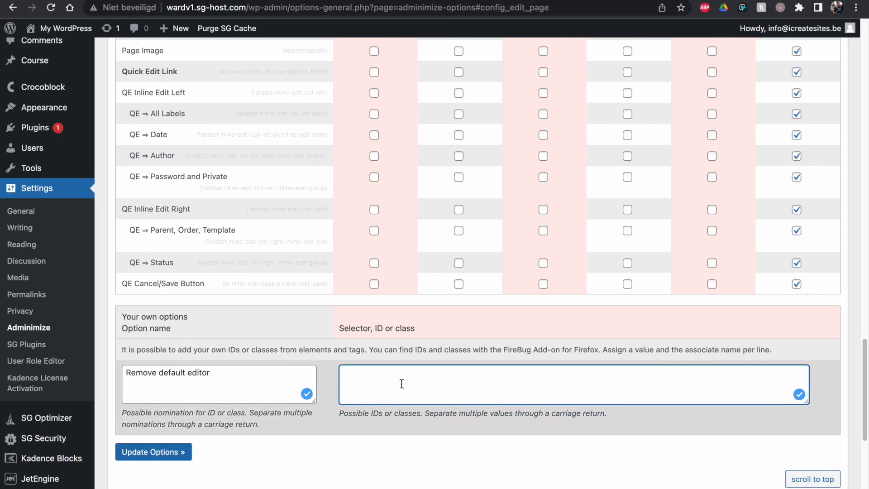
key(super+v)
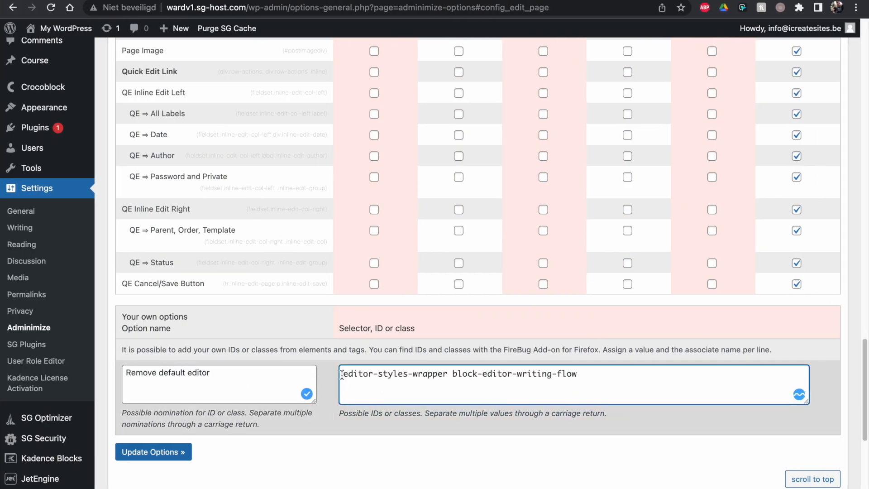
click(342, 376)
text(.)
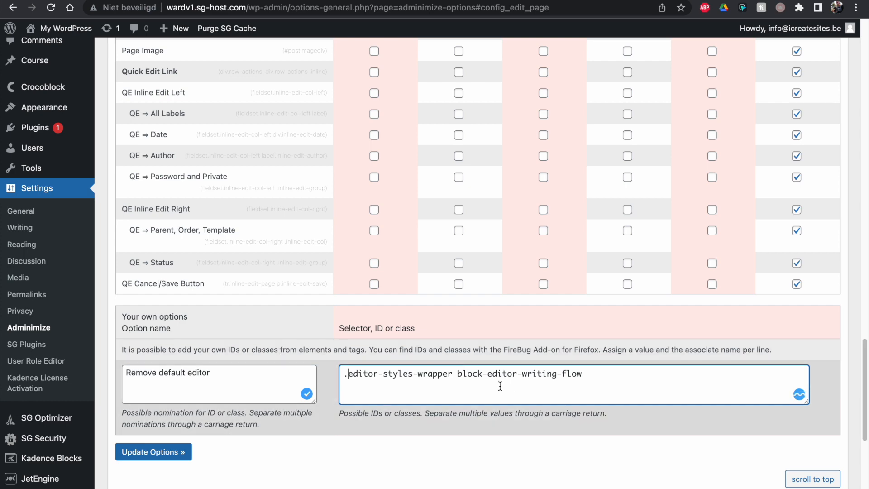
drag(457, 375, 607, 375)
key(BackSpace)
- Inspect the is-root-container content element in the client's page editor
key(ctrl+Left)
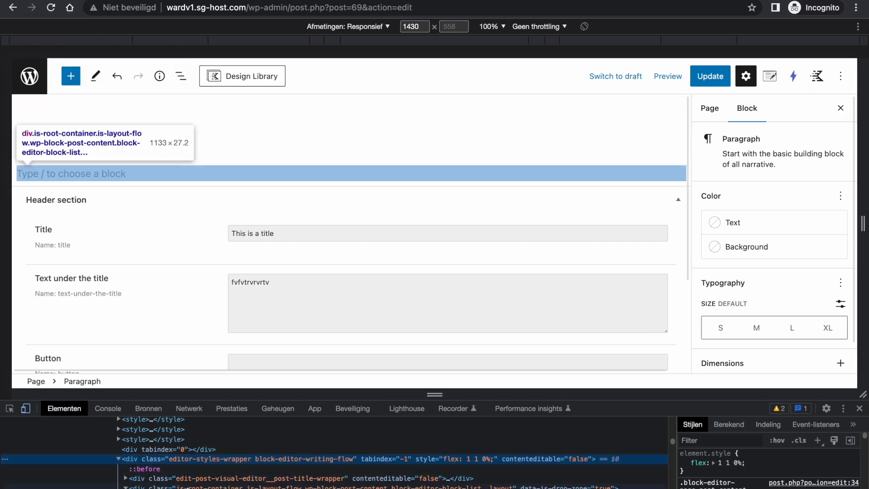
click(190, 488)
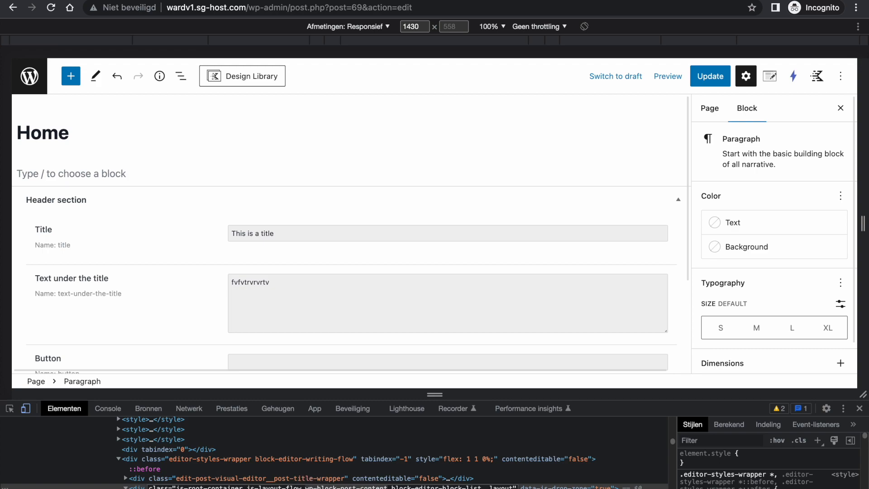
key(ctrl+Left)
key(ctrl+Right)
key(ctrl+Right)
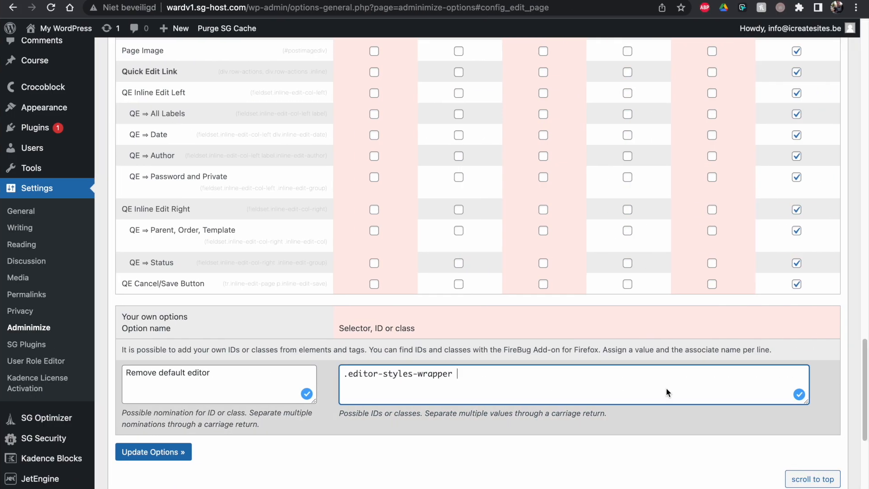
- Append .wp-block-post-content to the selector and save with Update Options
text(.)
key(super+v)
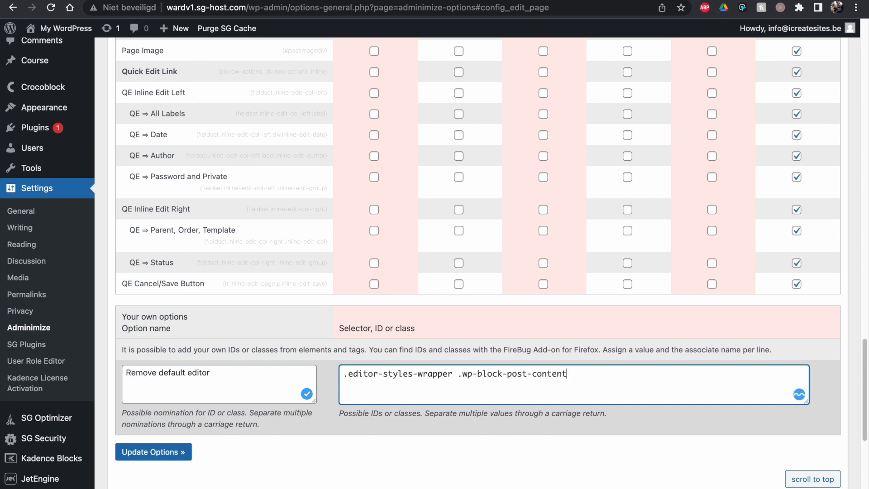
click(177, 452)
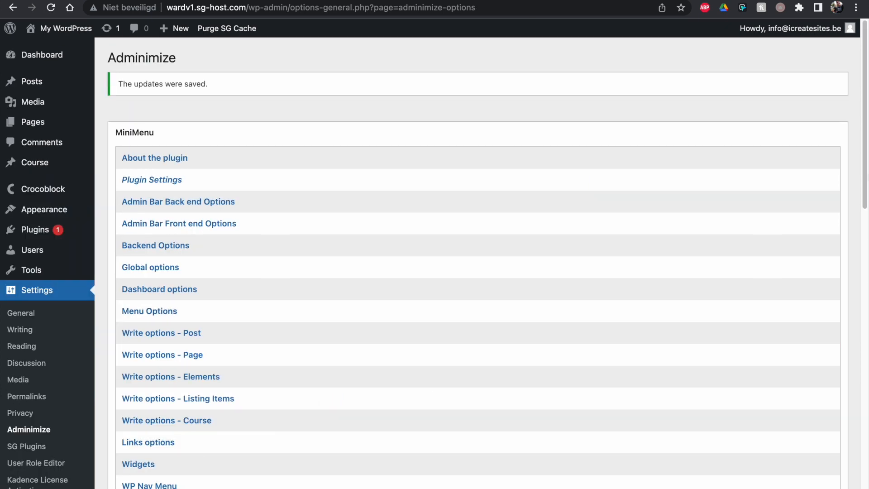
- Tick Remove default editor for client in Write options - Page and save the options
drag(866, 139, 865, 210)
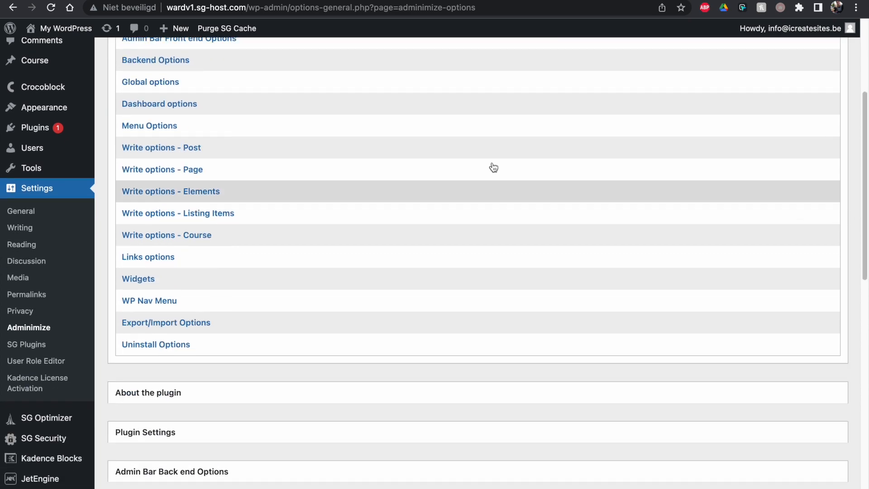
click(195, 169)
drag(865, 231, 862, 349)
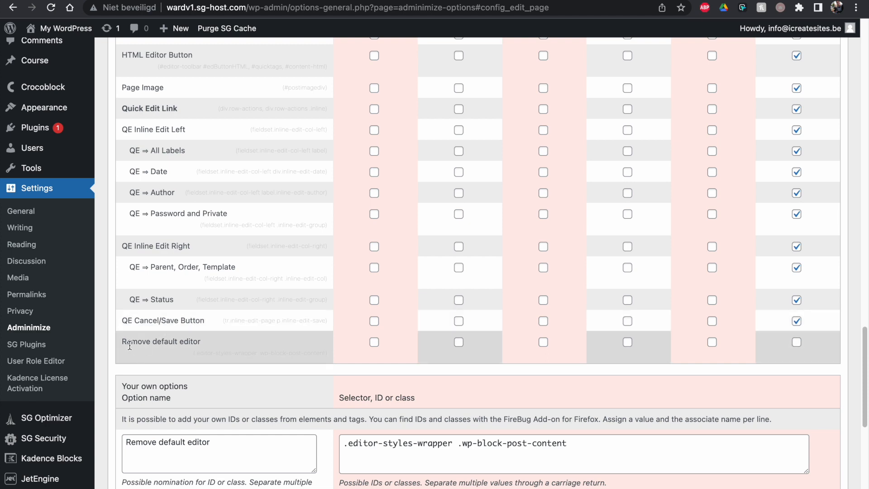
drag(123, 341, 203, 341)
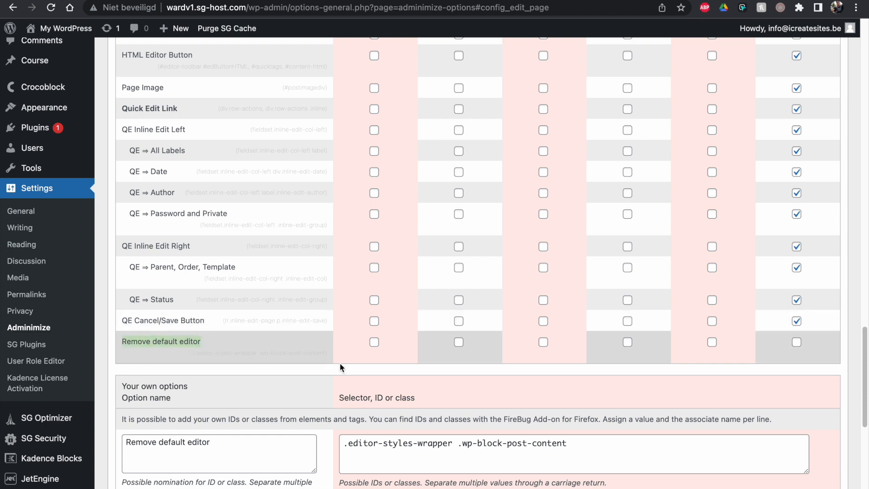
click(797, 343)
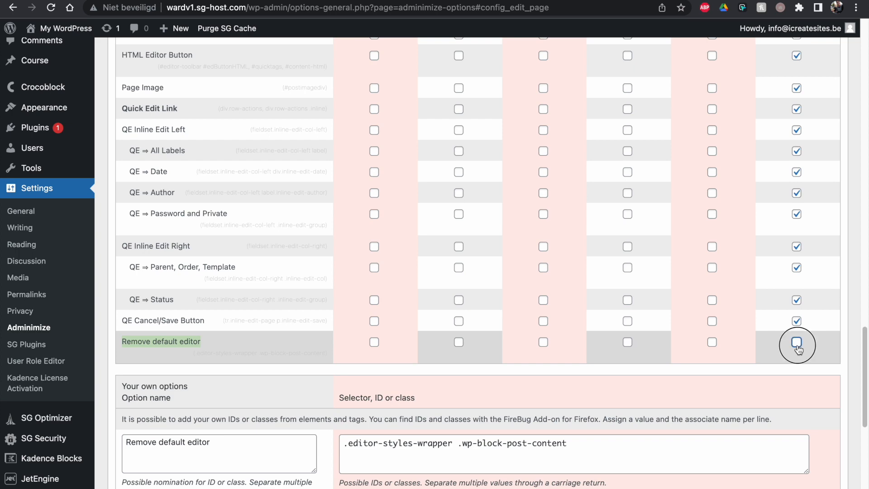
drag(865, 393, 865, 427)
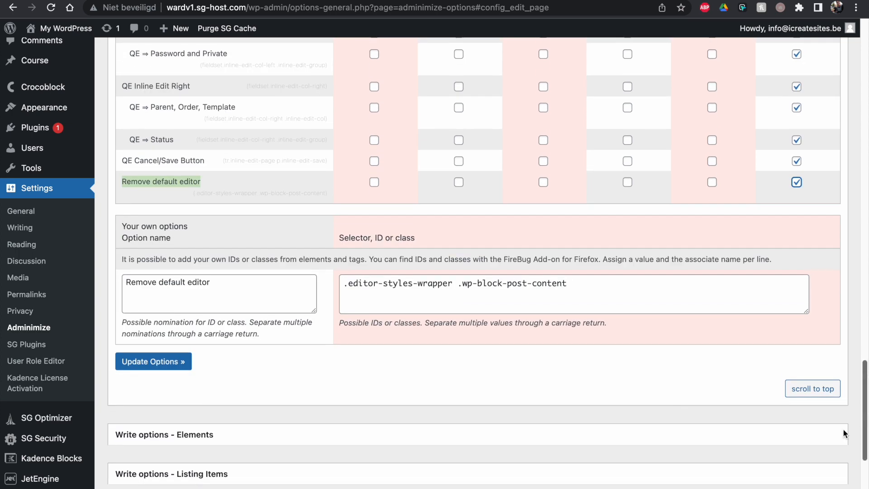
click(177, 368)
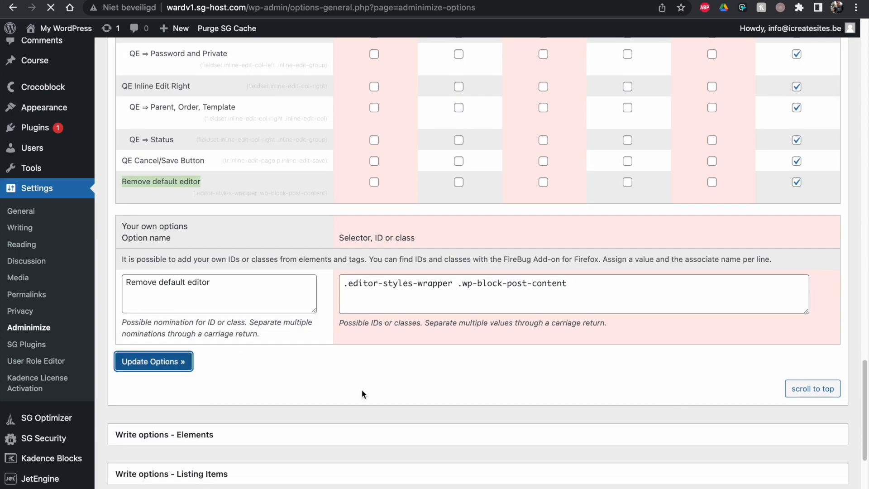
key(ctrl+Left)
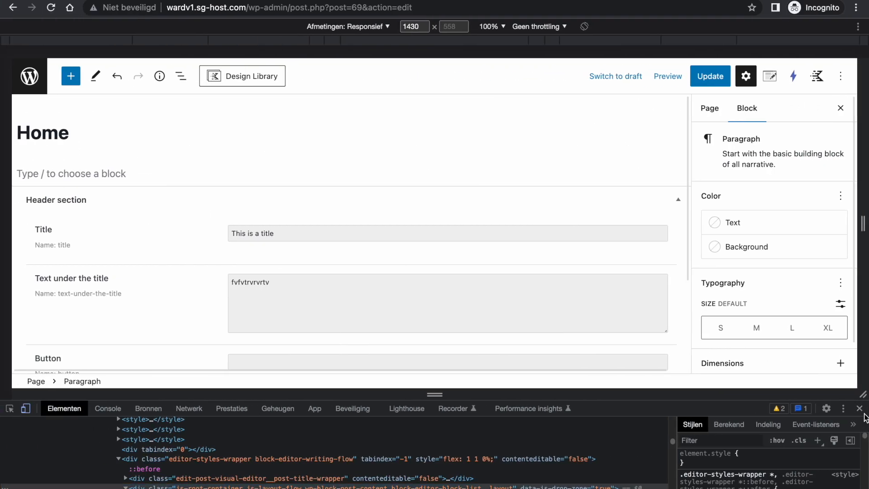
- Reload the Home editor without saving, dismiss the autosave notice, and inspect the editor area again
click(860, 408)
click(51, 8)
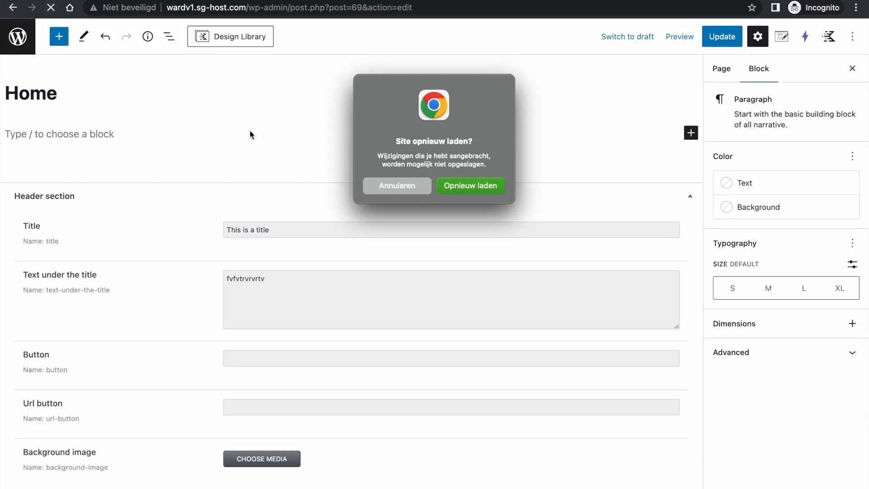
click(496, 189)
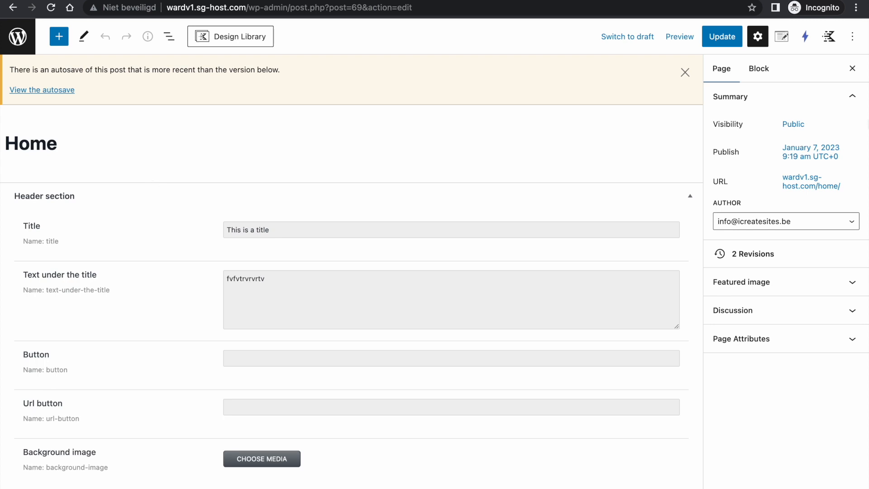
click(685, 72)
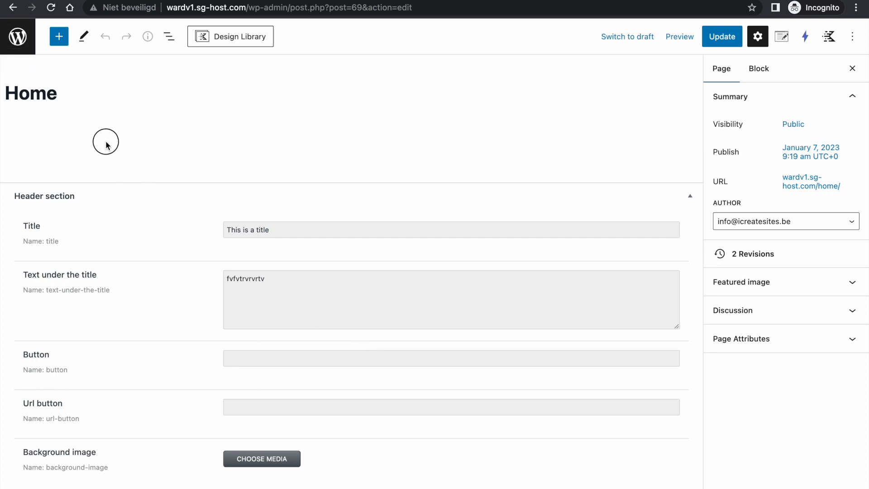
right_click(53, 131)
click(84, 314)
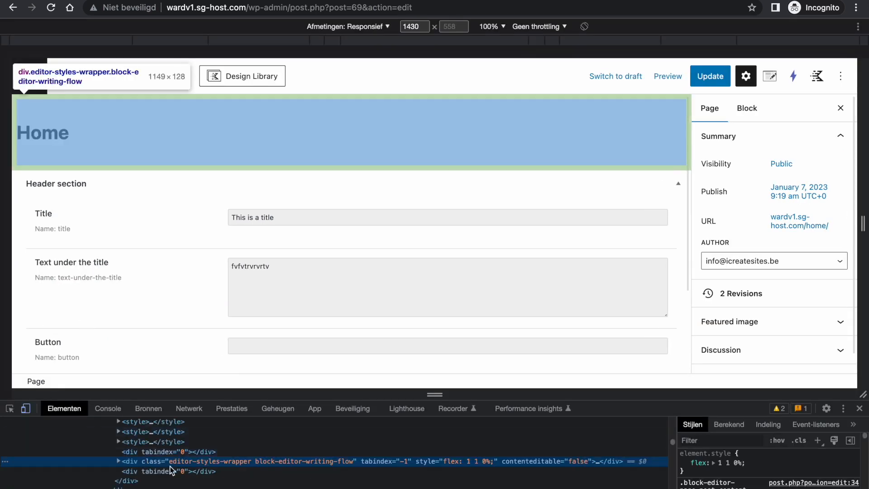
- Disable the content element's display: none rule, type test text in the revealed paragraph, then re-enable it
click(118, 462)
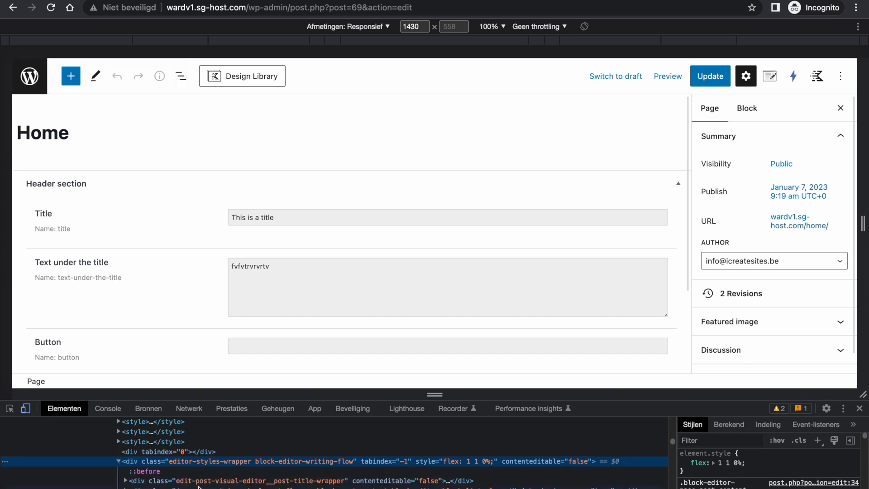
click(195, 486)
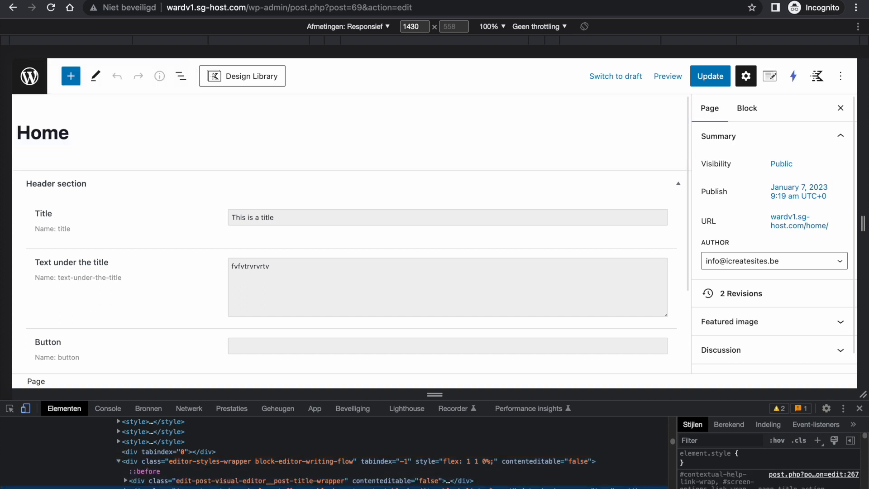
drag(865, 440, 866, 448)
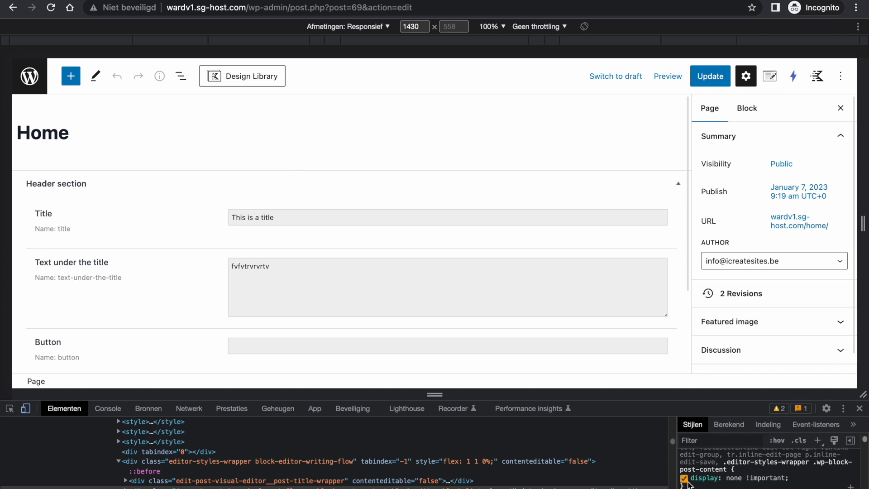
click(684, 479)
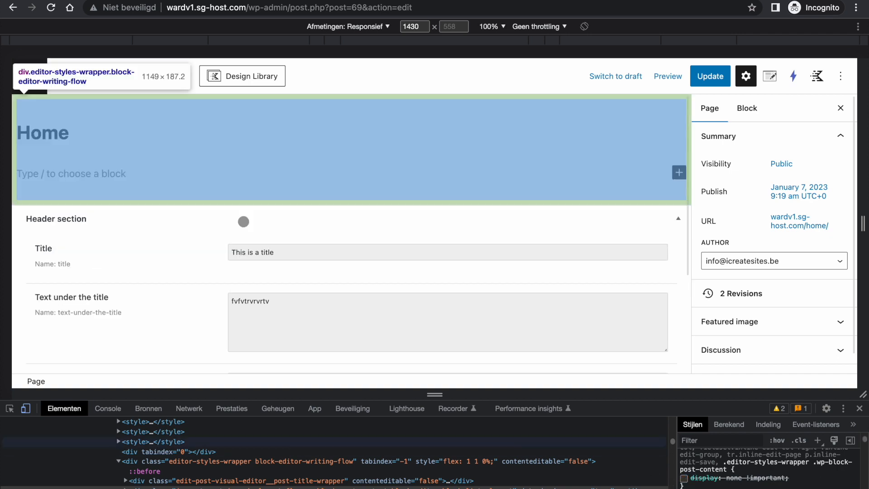
click(26, 172)
text(rrfrfrfrfrf)
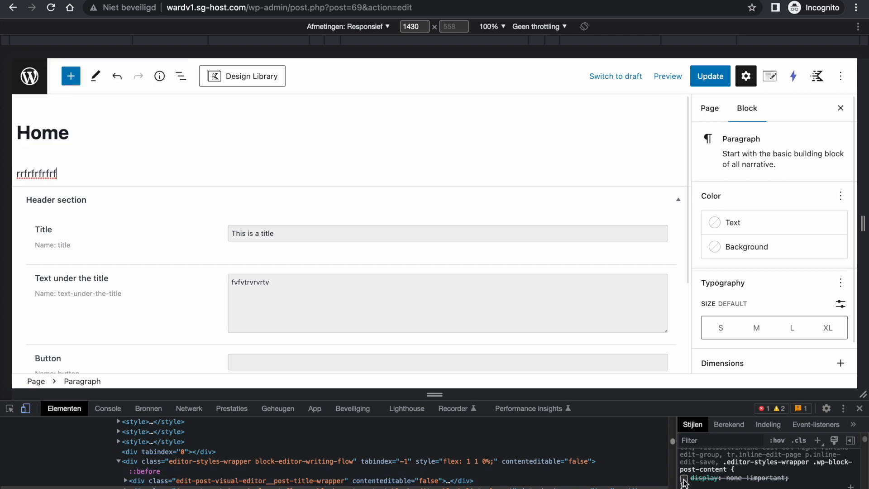
click(684, 479)
- Leave the Home editor without saving, returning to the Pages list
click(30, 76)
click(471, 186)
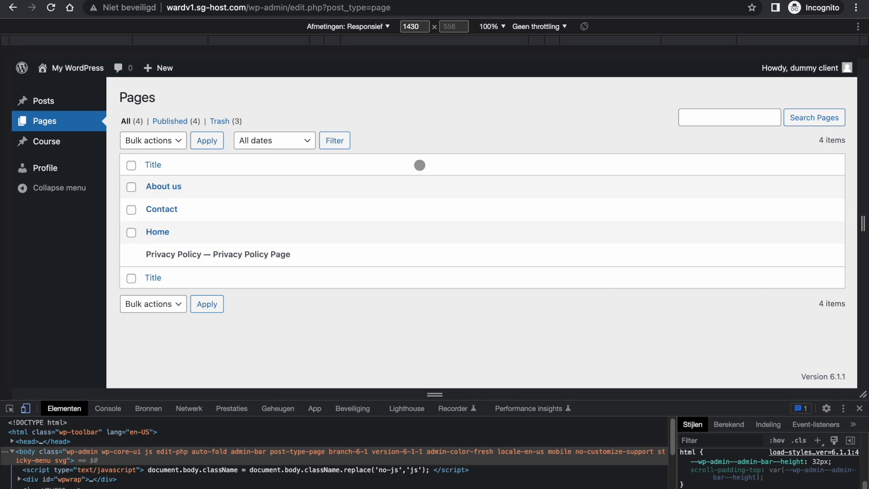
mouse_move(420, 1)
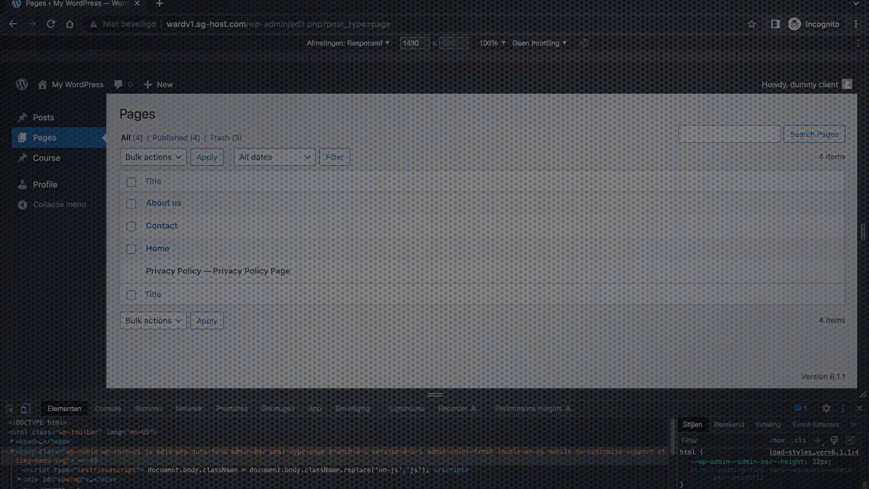